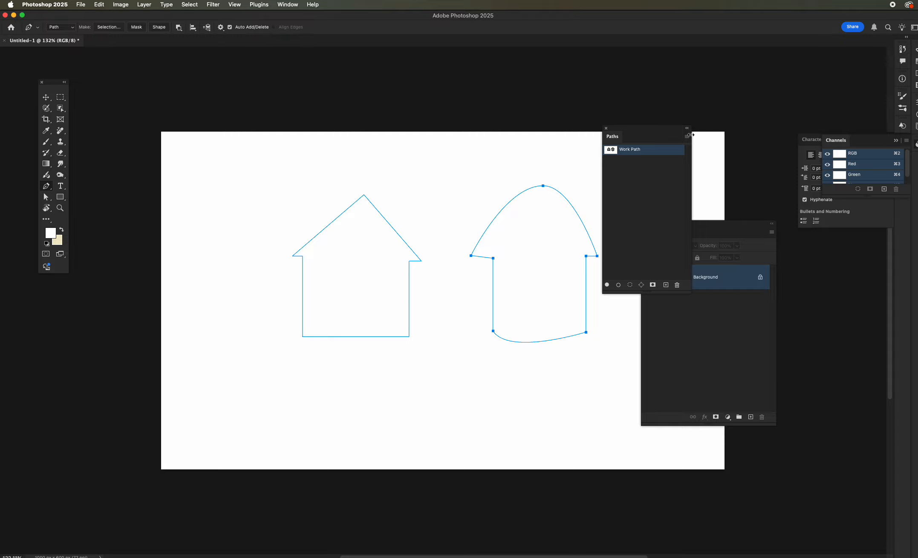
Step: Set the Paths panel's thumbnails to the largest size
{"action": "left_click", "coordinate": [686, 136]}
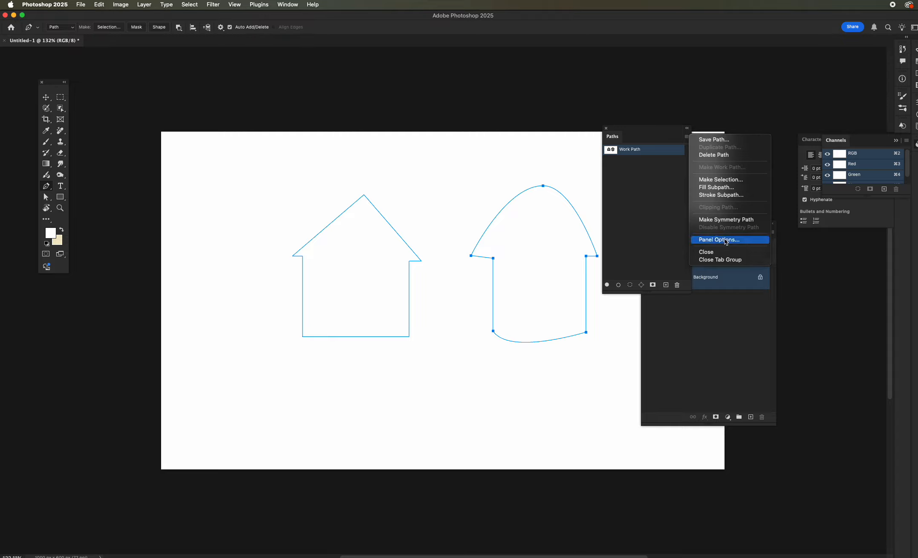
{"action": "left_click", "coordinate": [724, 240]}
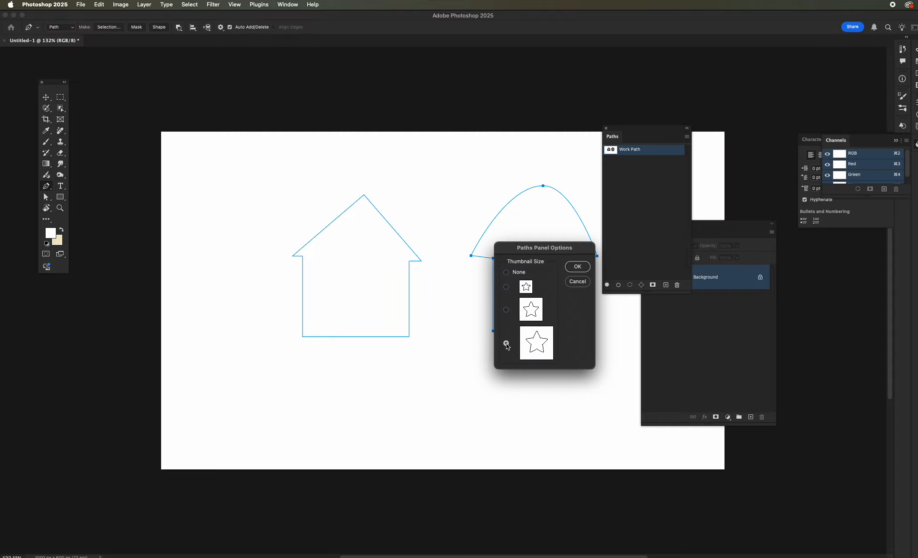
{"action": "left_click", "coordinate": [577, 266]}
Step: Rearrange the floating Paths and Layers panels so that they no longer overlap, with Paths beside the curved house
{"action": "left_click_drag", "start_coordinate": [621, 140], "coordinate": [624, 76]}
{"action": "left_click_drag", "start_coordinate": [723, 227], "coordinate": [778, 259]}
{"action": "left_click_drag", "start_coordinate": [614, 77], "coordinate": [620, 92]}
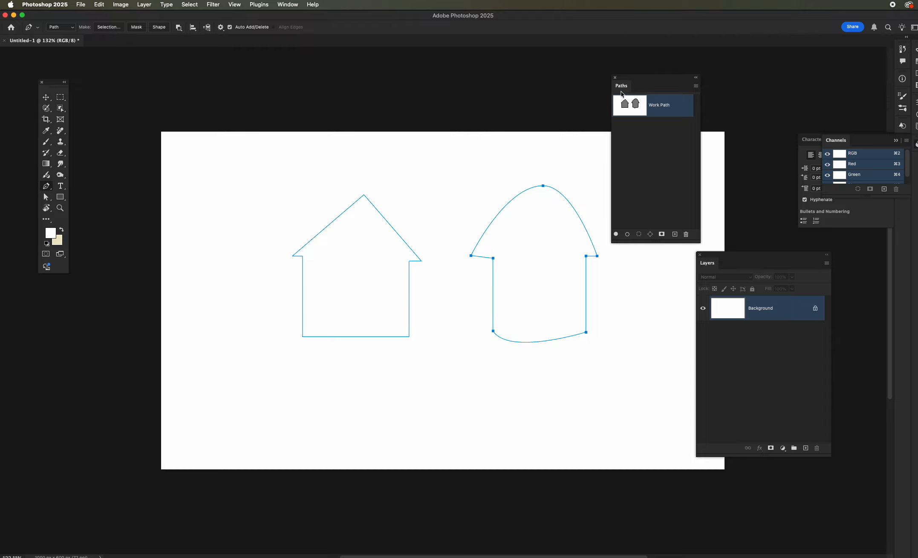
{"action": "left_click_drag", "start_coordinate": [622, 93], "coordinate": [633, 98]}
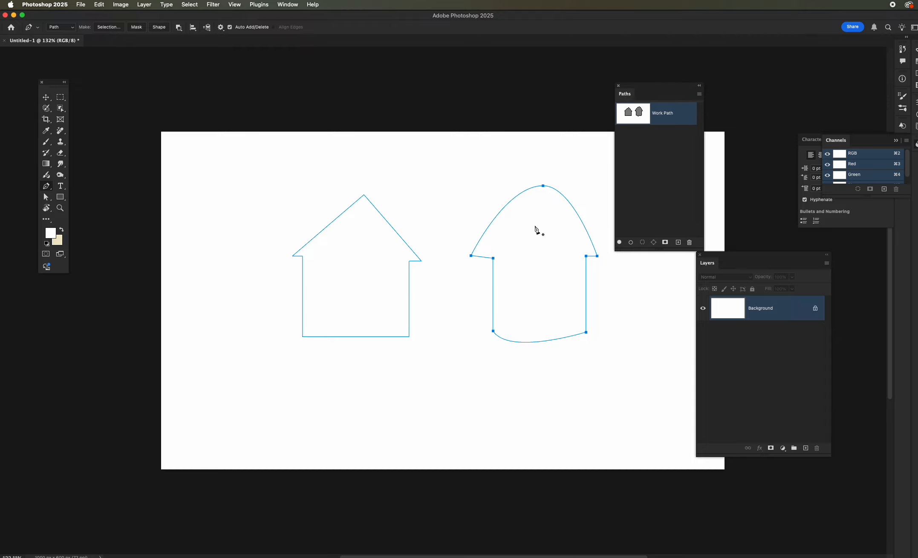
{"action": "right_click", "coordinate": [536, 228]}
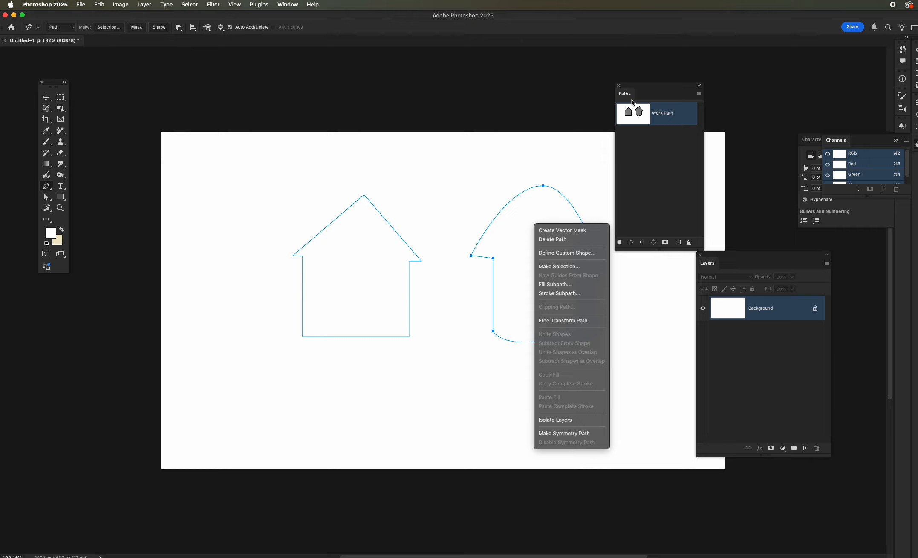
{"action": "left_click", "coordinate": [631, 99]}
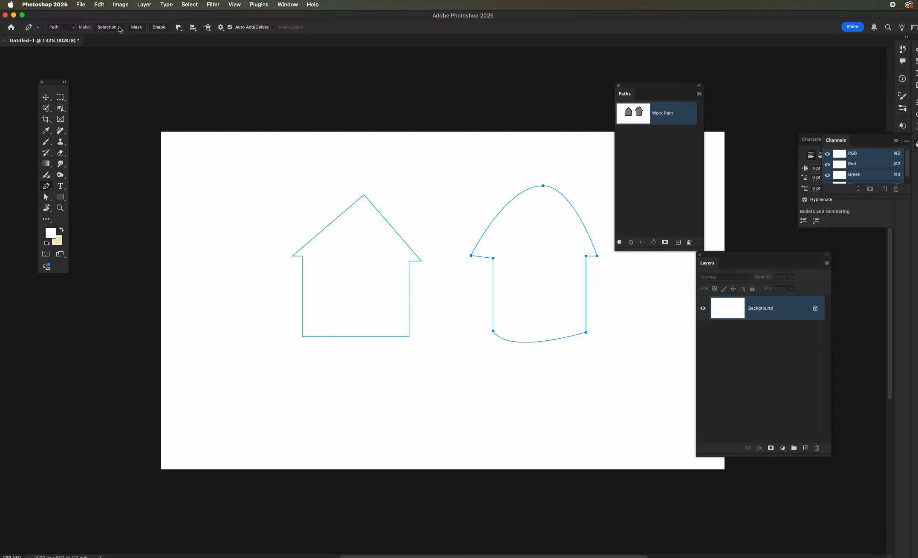
{"action": "left_click_drag", "start_coordinate": [625, 96], "coordinate": [617, 146]}
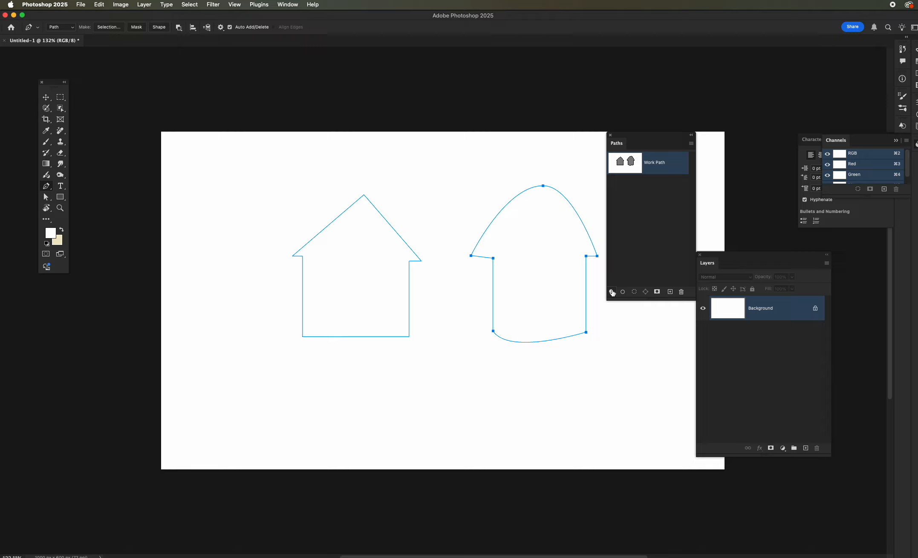
Step: Deselect the Work Path and make it the active path again
{"action": "left_click", "coordinate": [627, 255]}
{"action": "left_click", "coordinate": [636, 170]}
{"action": "left_click", "coordinate": [653, 175]}
{"action": "left_click", "coordinate": [653, 166]}
Step: Swap the foreground and background colours and change the foreground colour to a bright red
{"action": "left_click", "coordinate": [61, 230]}
{"action": "left_click", "coordinate": [50, 236]}
{"action": "left_click", "coordinate": [628, 290]}
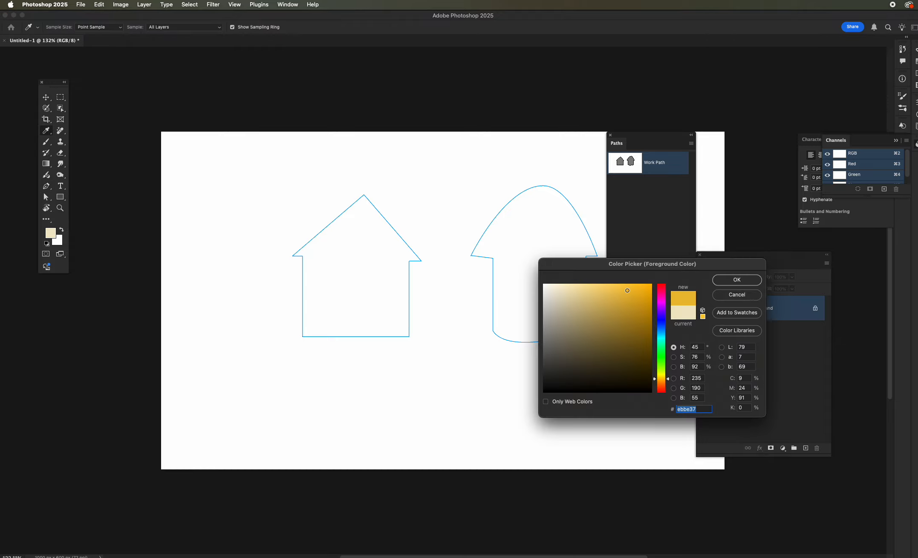
{"action": "left_click", "coordinate": [661, 287]}
{"action": "left_click", "coordinate": [727, 280]}
Step: Try filling and stroking the Work Path with the red foreground colour, undoing each result
{"action": "left_click", "coordinate": [612, 292]}
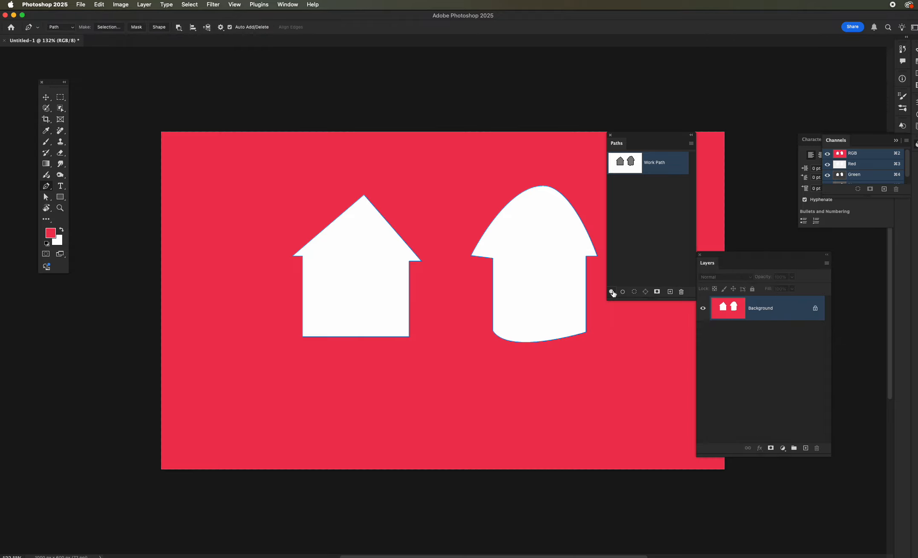
{"action": "key", "text": "super+z"}
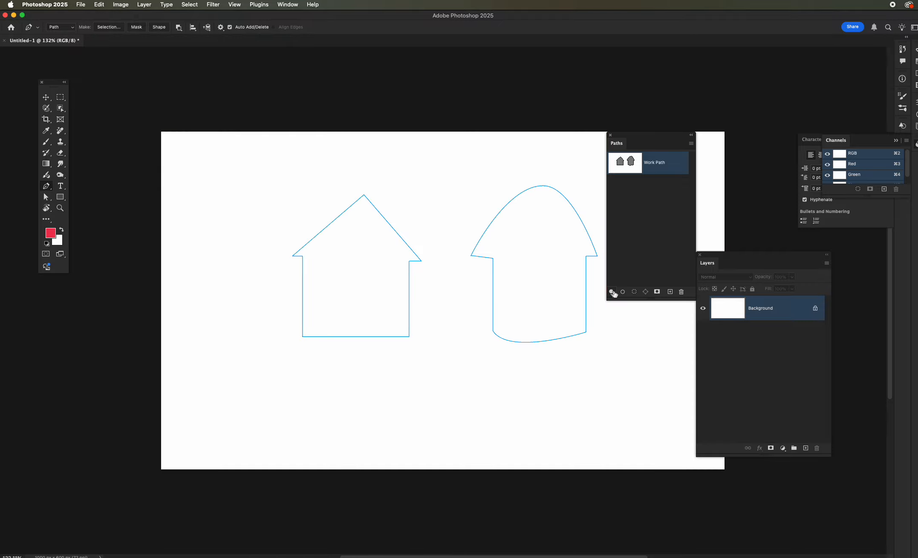
{"action": "left_click", "coordinate": [623, 292]}
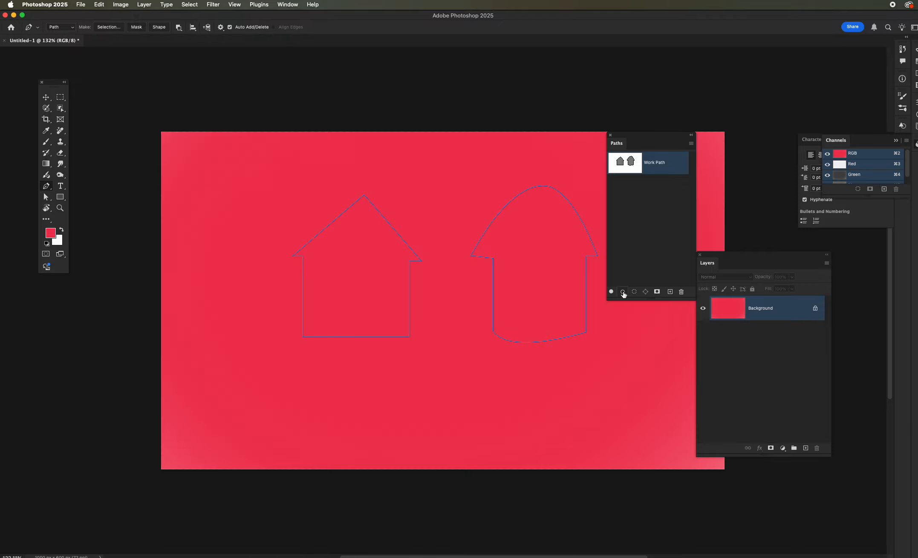
{"action": "key", "text": "super+z"}
Step: Stroke the Work Path in red using a 3 px Hard Round brush, and undo the stroke
{"action": "left_click", "coordinate": [46, 142]}
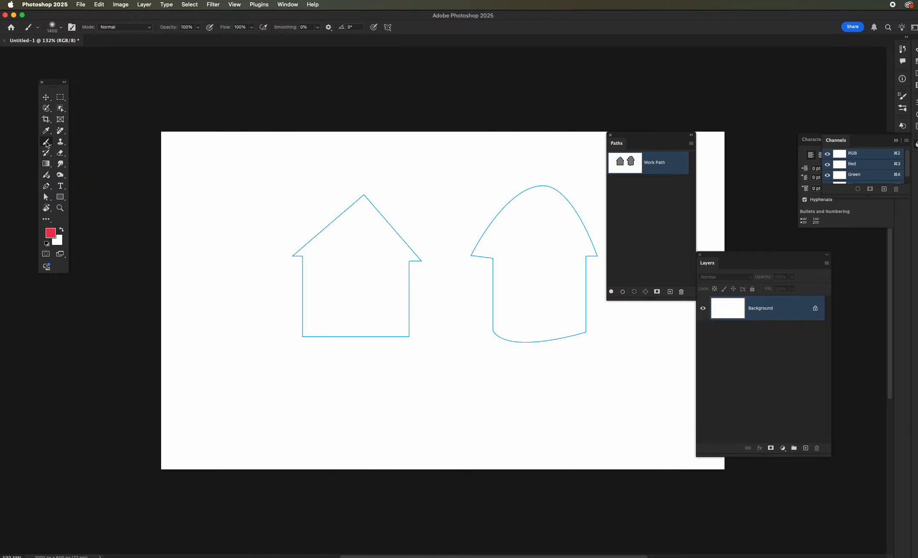
{"action": "left_click", "coordinate": [52, 27]}
{"action": "left_click_drag", "start_coordinate": [79, 51], "coordinate": [49, 56]}
{"action": "left_click", "coordinate": [165, 137]}
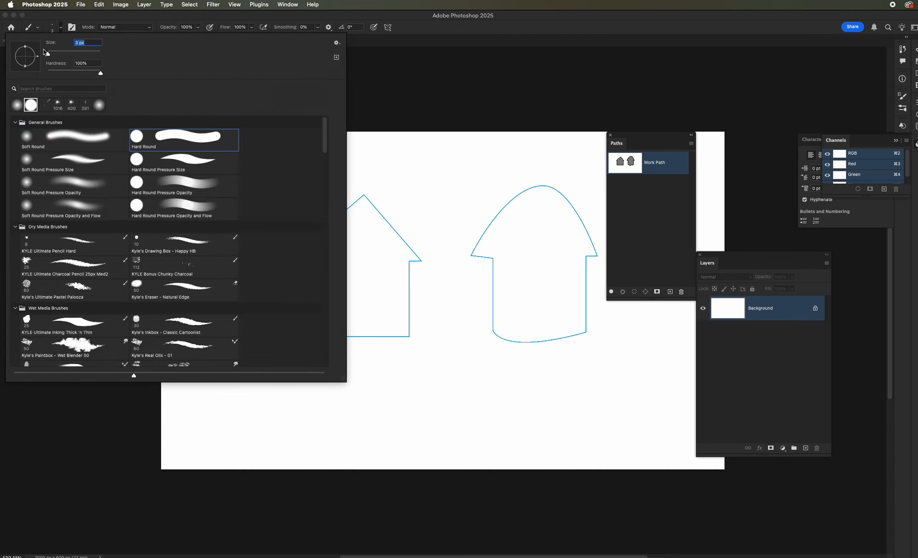
{"action": "left_click", "coordinate": [562, 26]}
{"action": "left_click", "coordinate": [622, 293]}
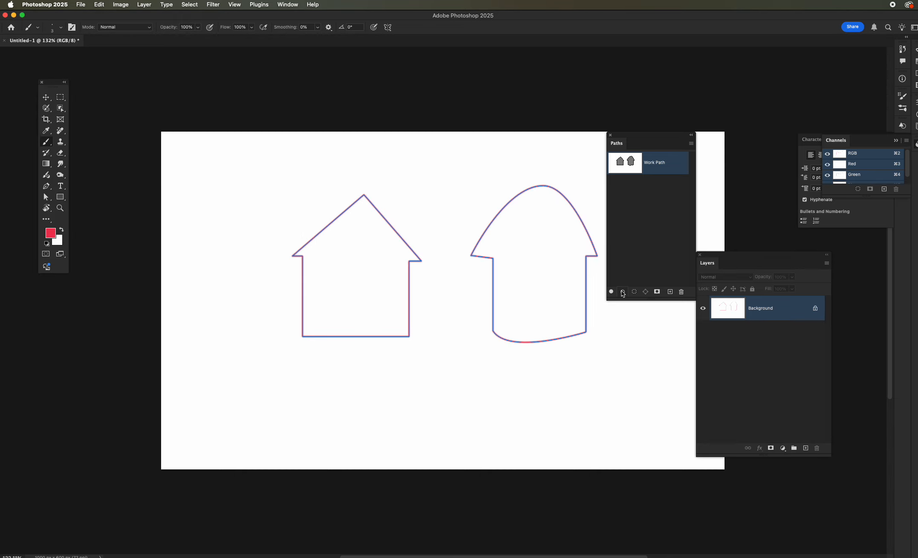
{"action": "key", "text": "super+z"}
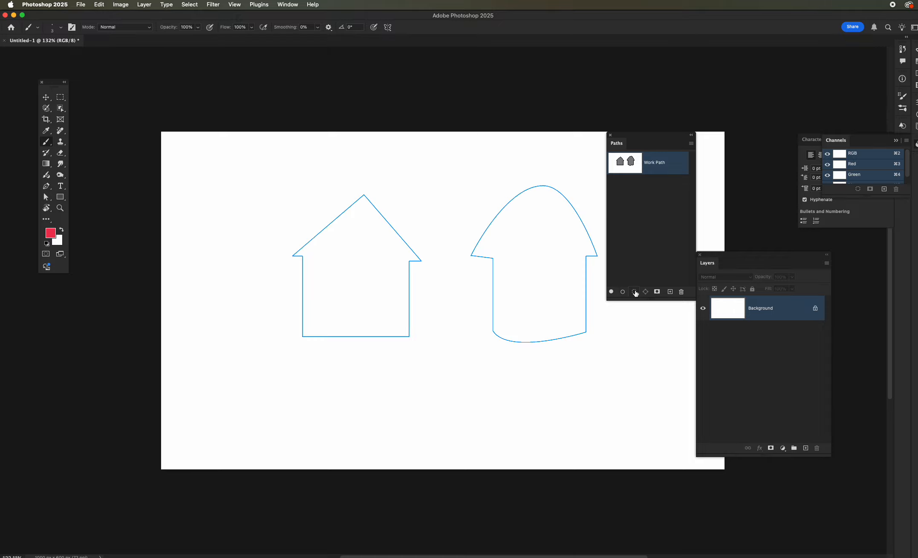
Step: Load the Work Path as a selection and convert that selection back into a work path
{"action": "left_click", "coordinate": [634, 292]}
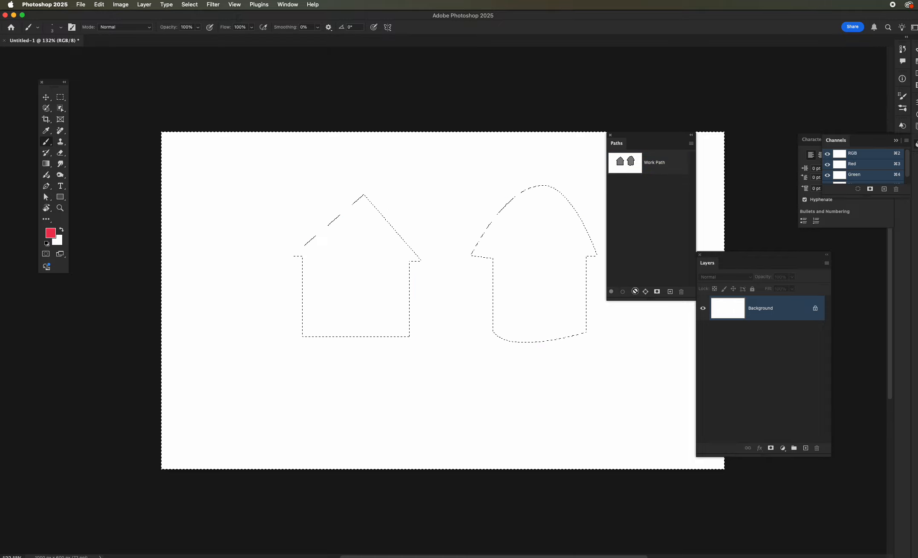
{"action": "left_click", "coordinate": [645, 292]}
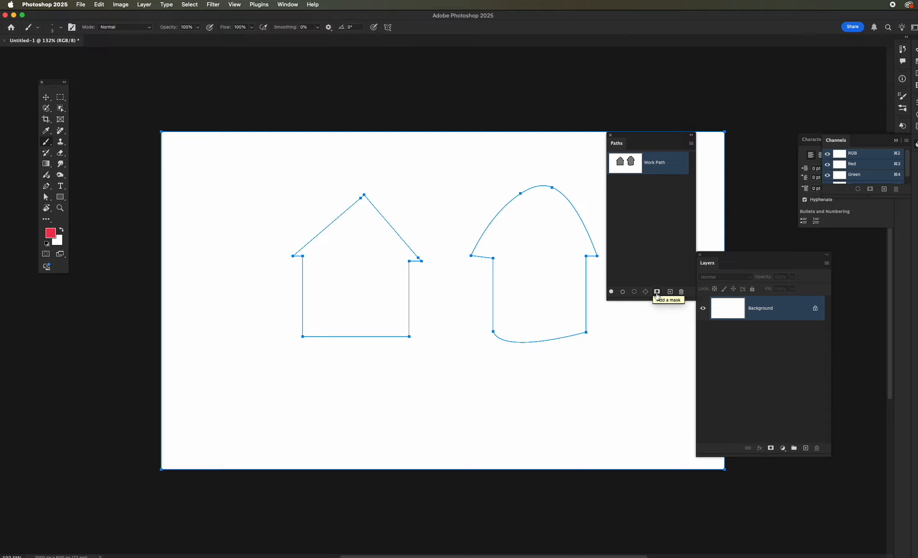
Step: Add a layer mask and undo it, and create an empty new path and delete it
{"action": "left_click", "coordinate": [656, 292]}
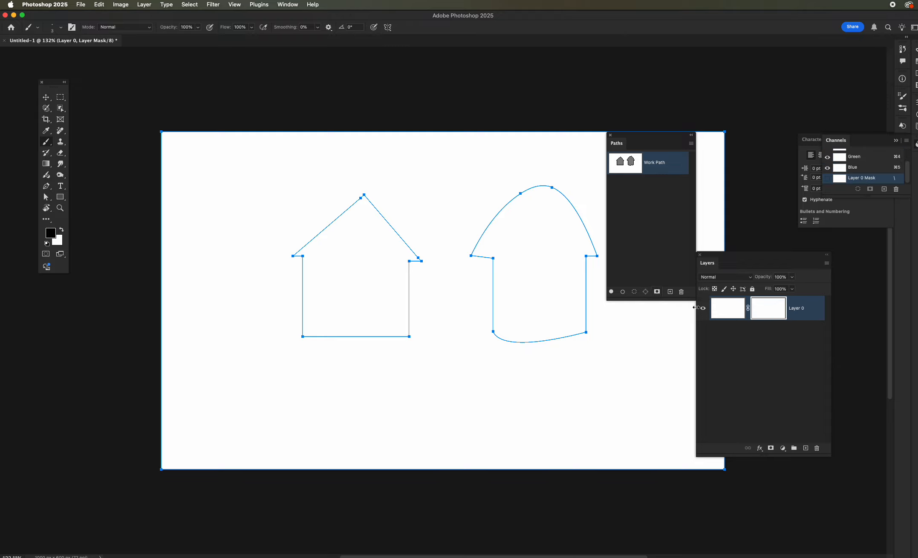
{"action": "key", "text": "super+z"}
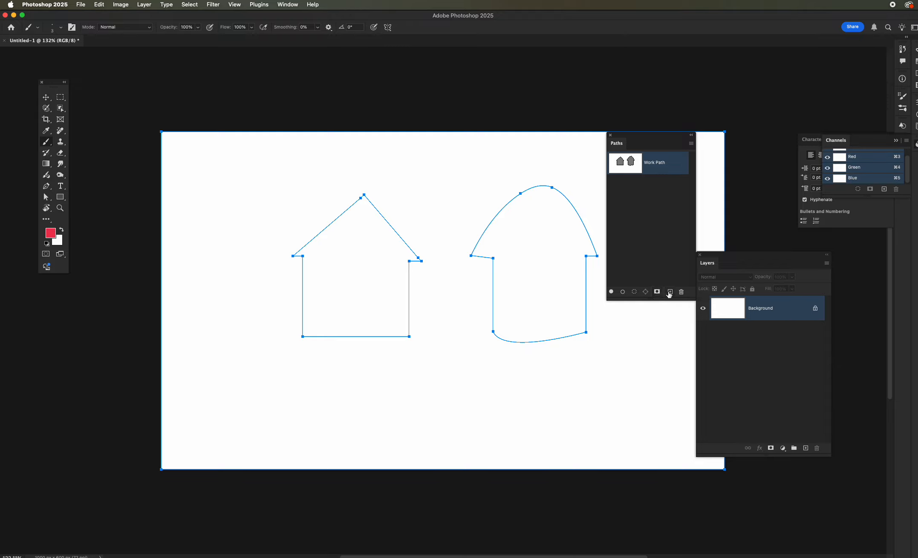
{"action": "left_click", "coordinate": [668, 292]}
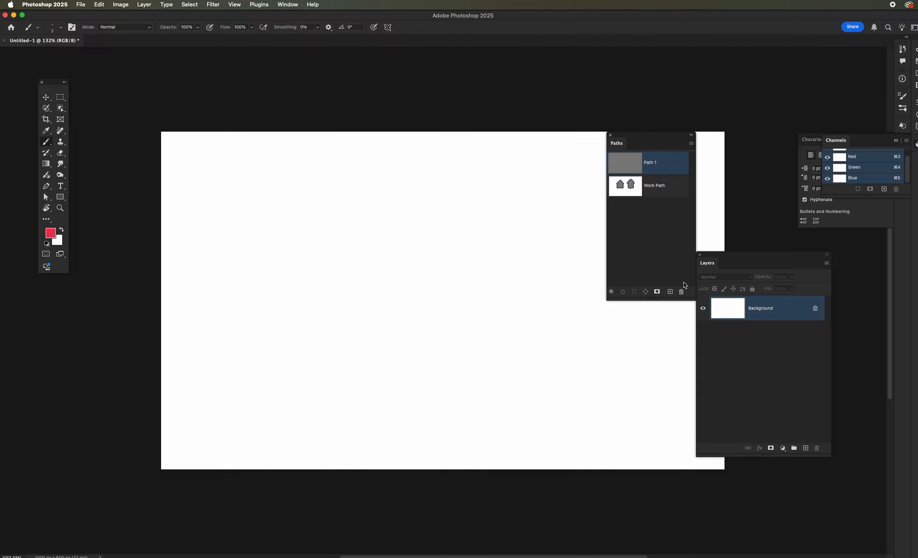
{"action": "left_click", "coordinate": [681, 292]}
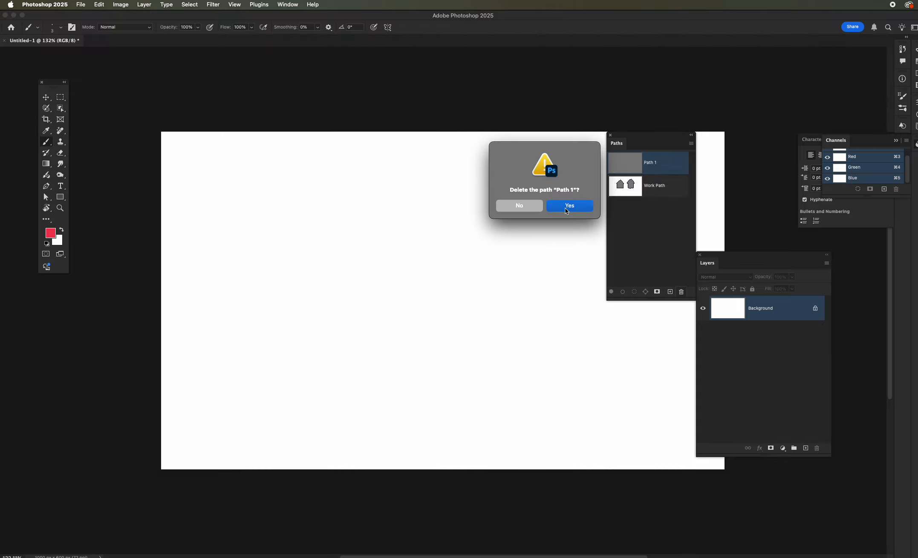
{"action": "left_click", "coordinate": [569, 205]}
Step: Reactivate the Work Path, fill it with red, move the Layers panel aside, and undo the fill
{"action": "left_click", "coordinate": [638, 170]}
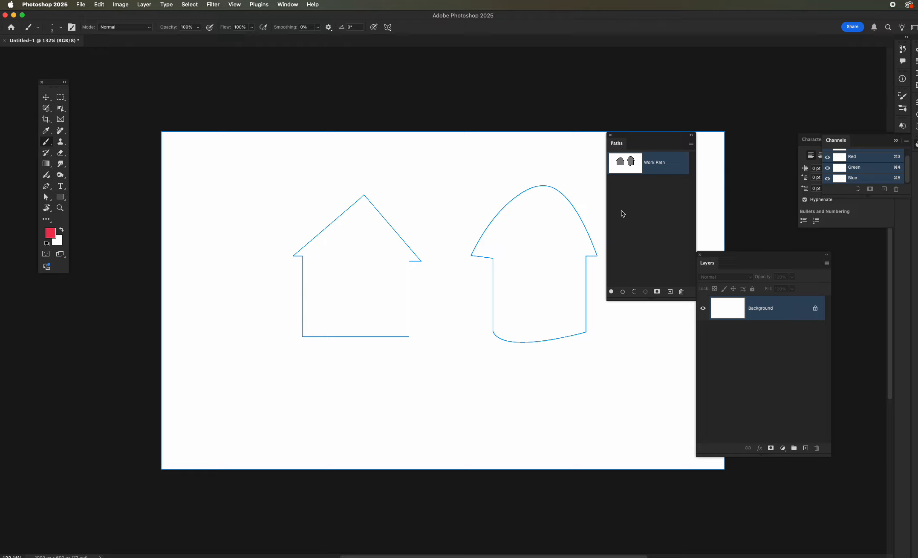
{"action": "left_click", "coordinate": [611, 292]}
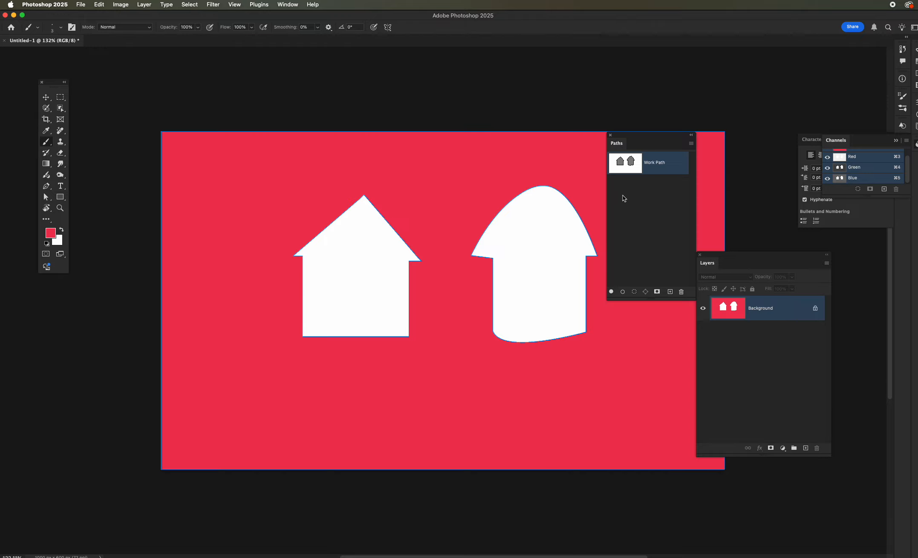
{"action": "left_click_drag", "start_coordinate": [710, 266], "coordinate": [729, 269]}
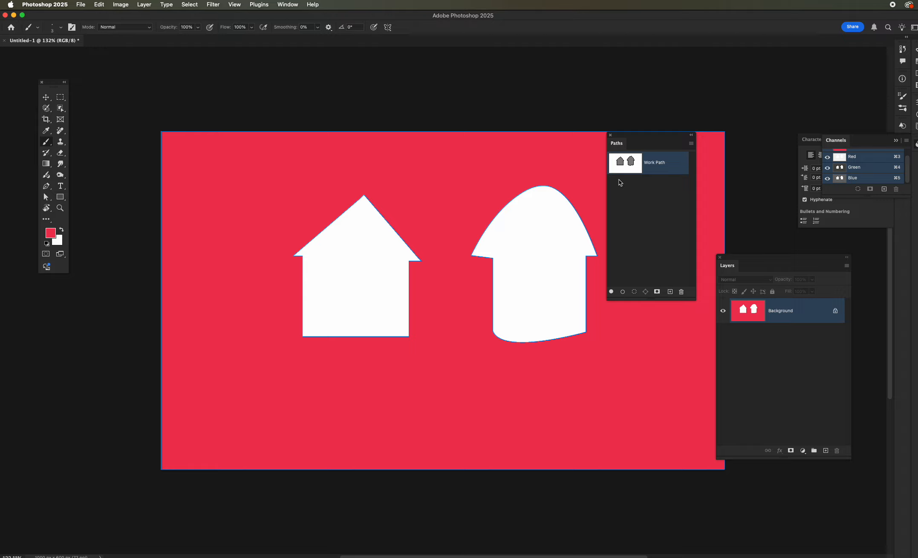
{"action": "key", "text": "super+z"}
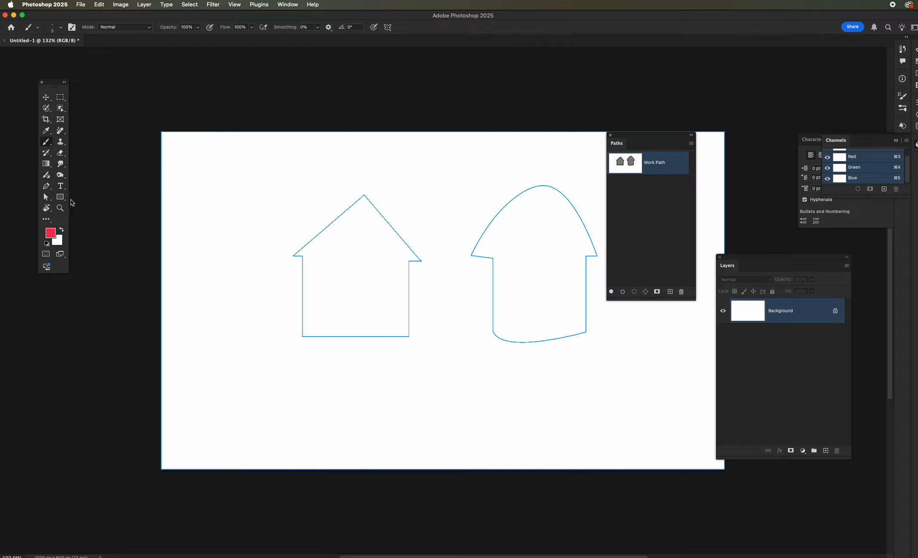
{"action": "left_click", "coordinate": [46, 186]}
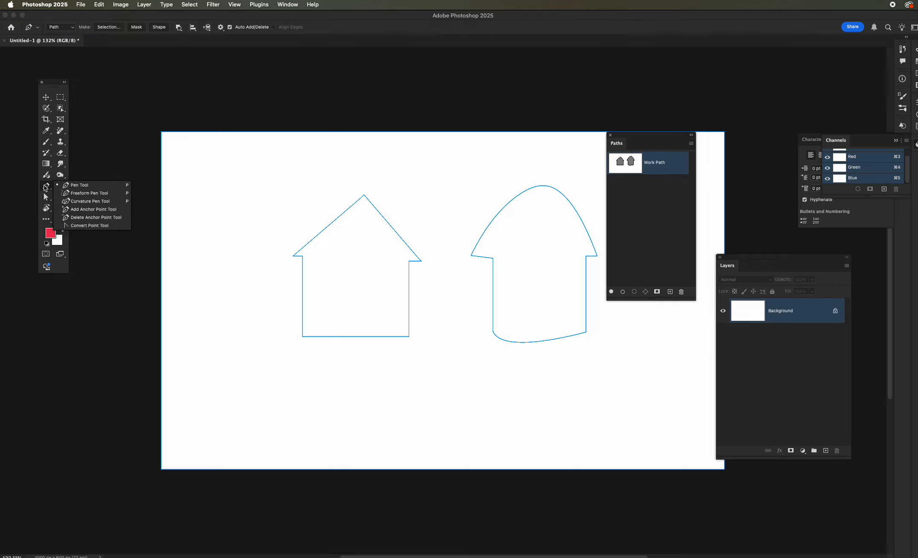
{"action": "left_click", "coordinate": [46, 197]}
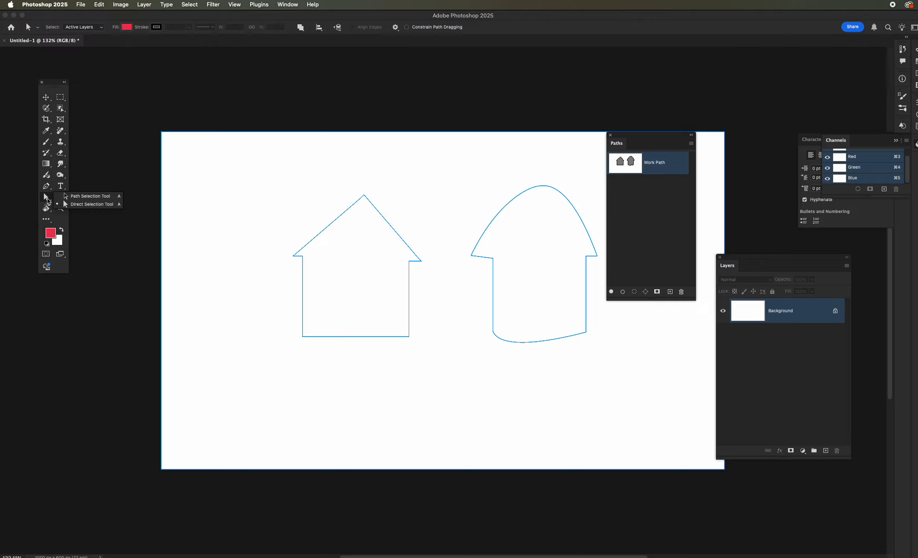
{"action": "left_click", "coordinate": [76, 204]}
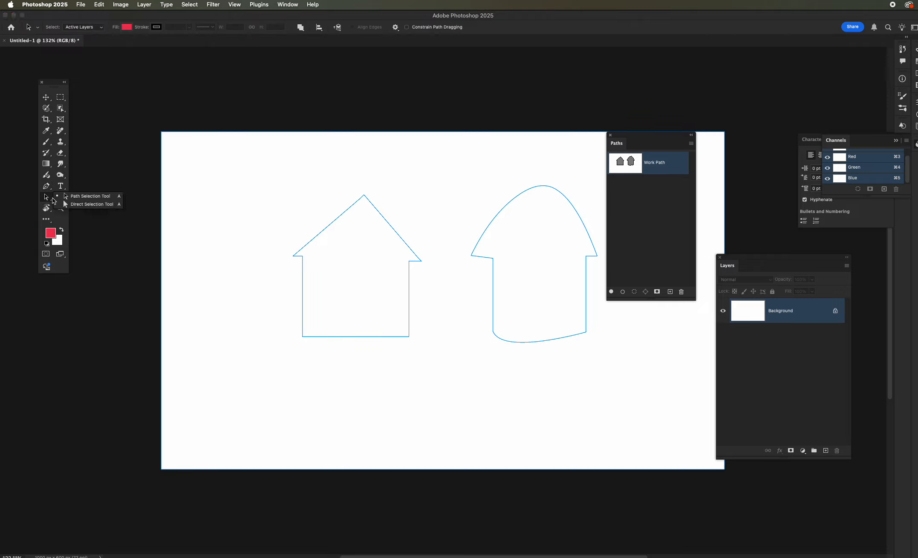
{"action": "left_click", "coordinate": [59, 198]}
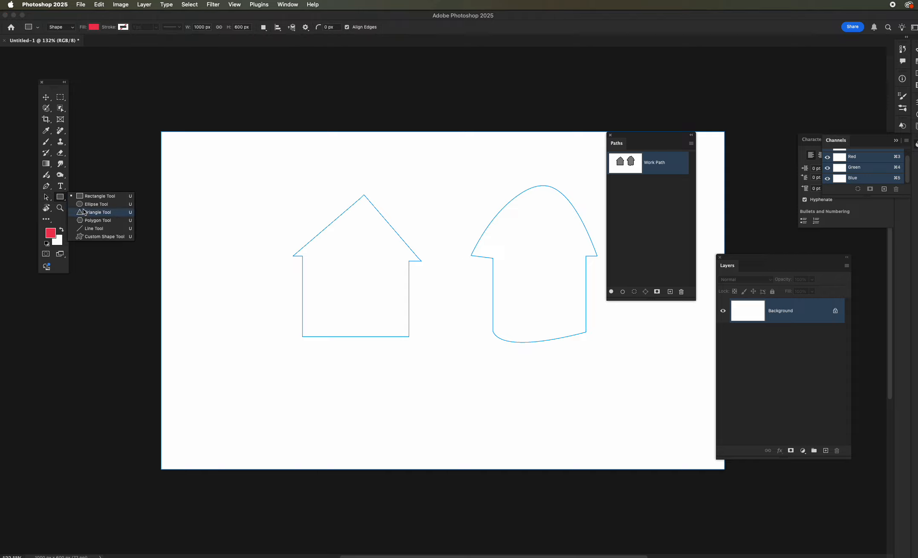
Step: Use the Path Selection Tool to shift the straight-sided house slightly and move the curved house closer to it
{"action": "left_click", "coordinate": [47, 198]}
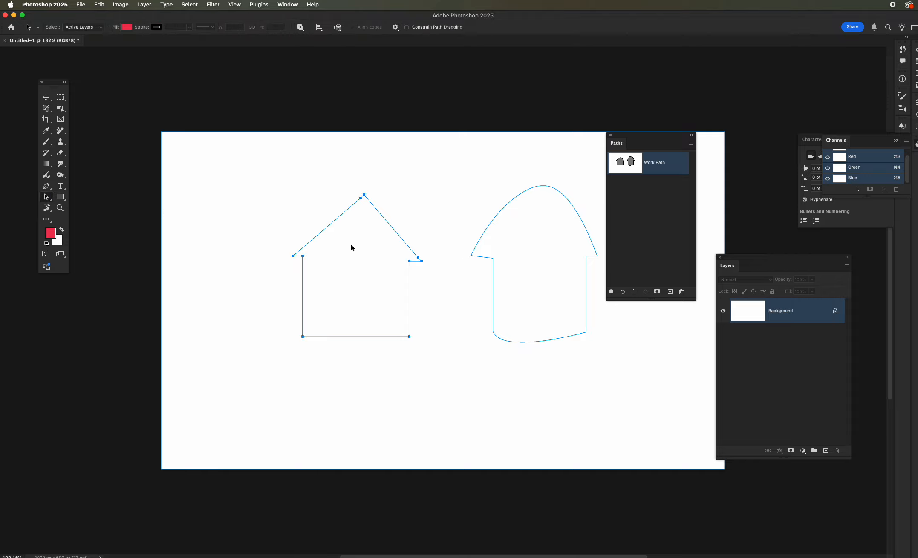
{"action": "mouse_move", "coordinate": [351, 247]}
{"action": "left_mouse_down"}
{"action": "mouse_move", "coordinate": [439, 239]}
{"action": "mouse_move", "coordinate": [339, 257]}
{"action": "left_mouse_up"}
{"action": "left_click_drag", "start_coordinate": [538, 247], "coordinate": [487, 263]}
{"action": "mouse_move", "coordinate": [336, 268]}
{"action": "left_mouse_down"}
{"action": "mouse_move", "coordinate": [367, 259]}
{"action": "mouse_move", "coordinate": [337, 256]}
{"action": "left_mouse_up"}
Step: Set the path operation of both house outlines to Combine Shapes, and raise the curved house slightly
{"action": "left_click", "coordinate": [300, 27]}
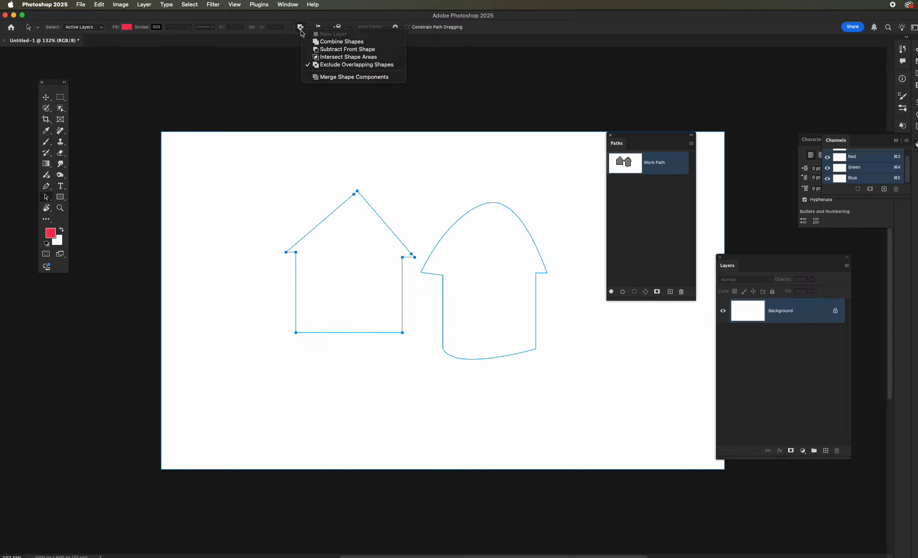
{"action": "left_click", "coordinate": [341, 41]}
{"action": "left_click", "coordinate": [467, 274]}
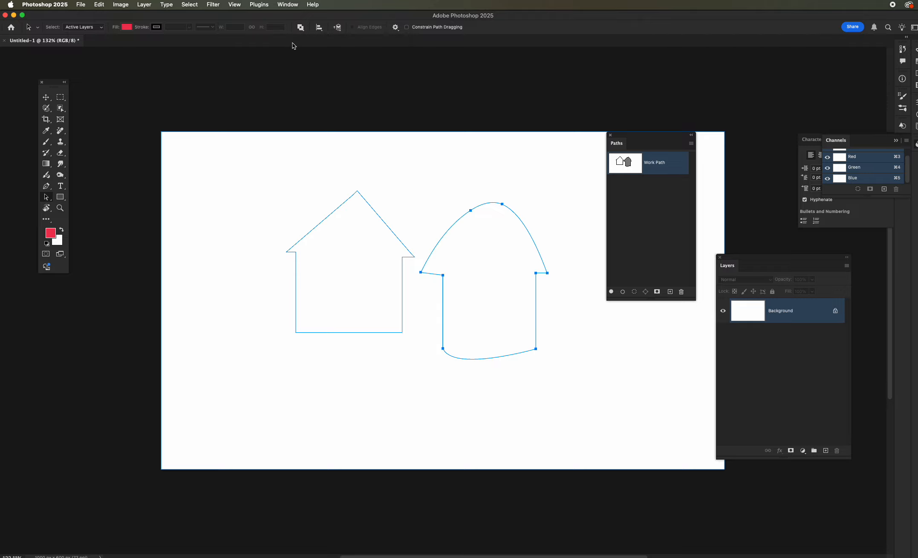
{"action": "left_click", "coordinate": [301, 28]}
{"action": "left_click", "coordinate": [333, 51]}
{"action": "left_click_drag", "start_coordinate": [452, 244], "coordinate": [453, 228]}
Step: Remove the canvas-sized rectangle from the Work Path, select both house outlines and shift them together slightly to the right
{"action": "left_click_drag", "start_coordinate": [328, 176], "coordinate": [533, 308]}
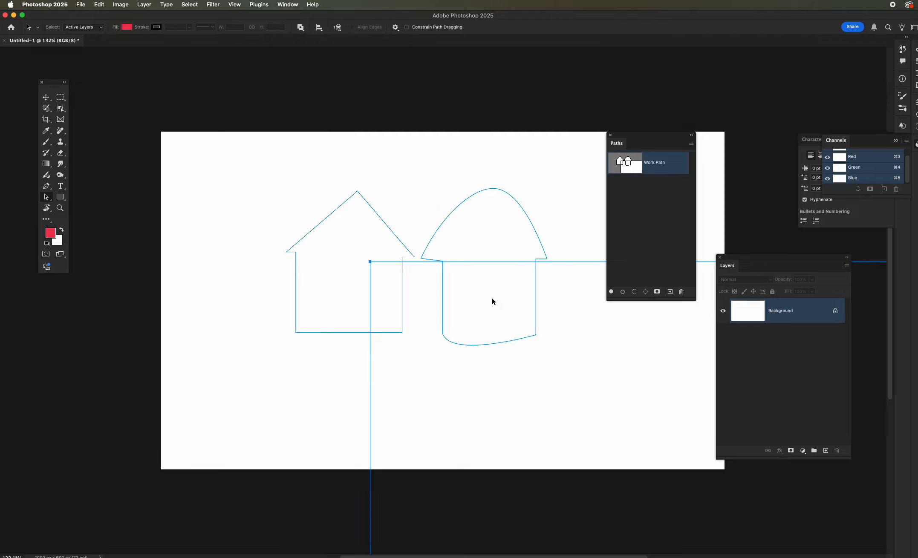
{"action": "key", "text": "super+z"}
{"action": "left_click_drag", "start_coordinate": [327, 167], "coordinate": [508, 342]}
{"action": "left_click_drag", "start_coordinate": [490, 274], "coordinate": [508, 272]}
Step: Fill both house outlines with the red foreground colour and undo the fill
{"action": "left_click", "coordinate": [611, 292]}
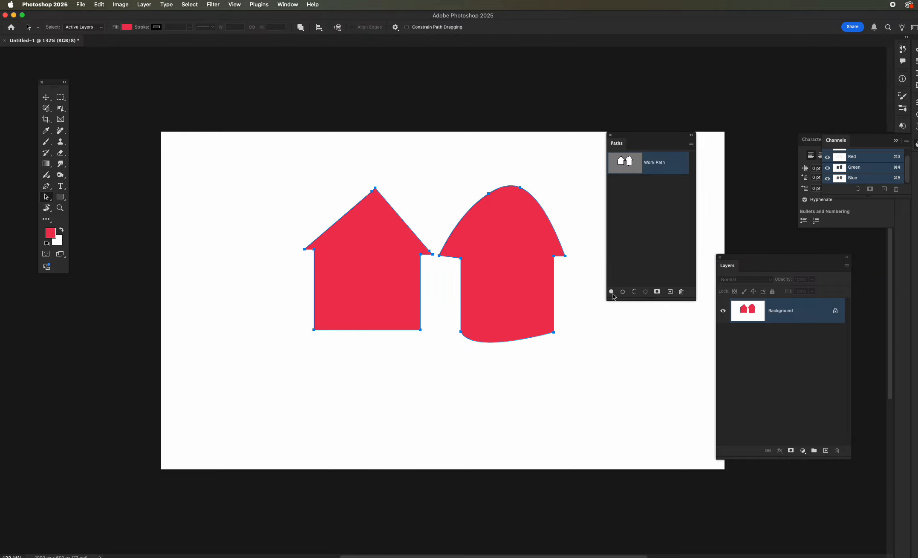
{"action": "key", "text": "super+z"}
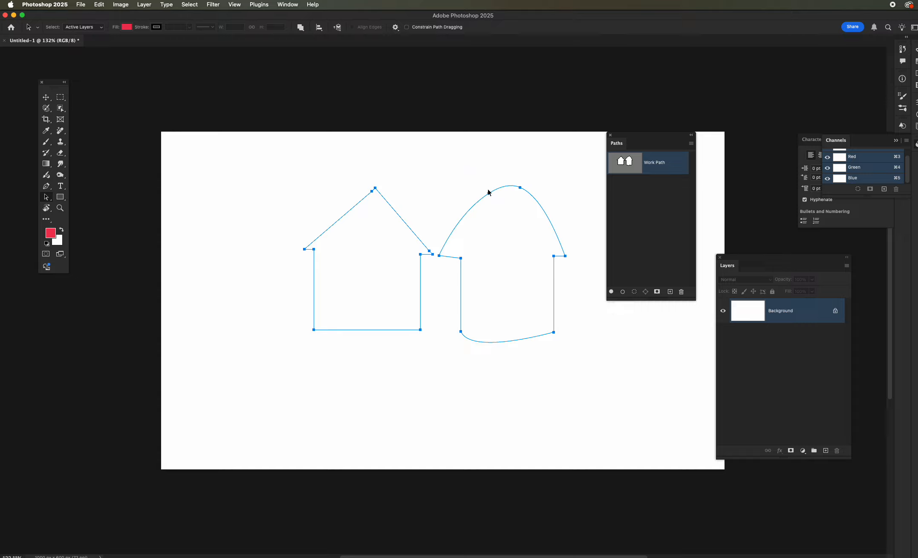
Step: Move the curved house so it overlaps the straight-sided house and set its path operation to Subtract Front Shape
{"action": "left_click", "coordinate": [425, 196]}
{"action": "left_click_drag", "start_coordinate": [466, 184], "coordinate": [434, 227]}
{"action": "left_click", "coordinate": [300, 27]}
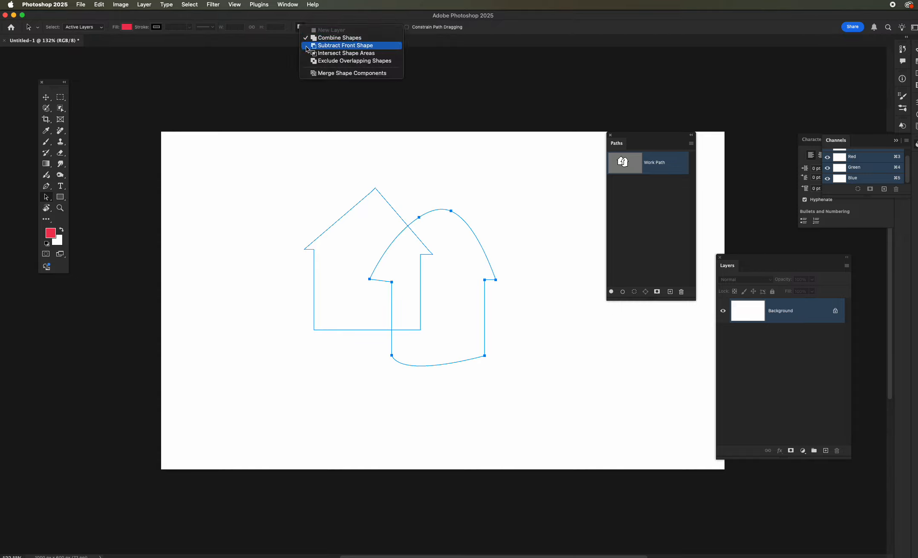
{"action": "left_click", "coordinate": [307, 45]}
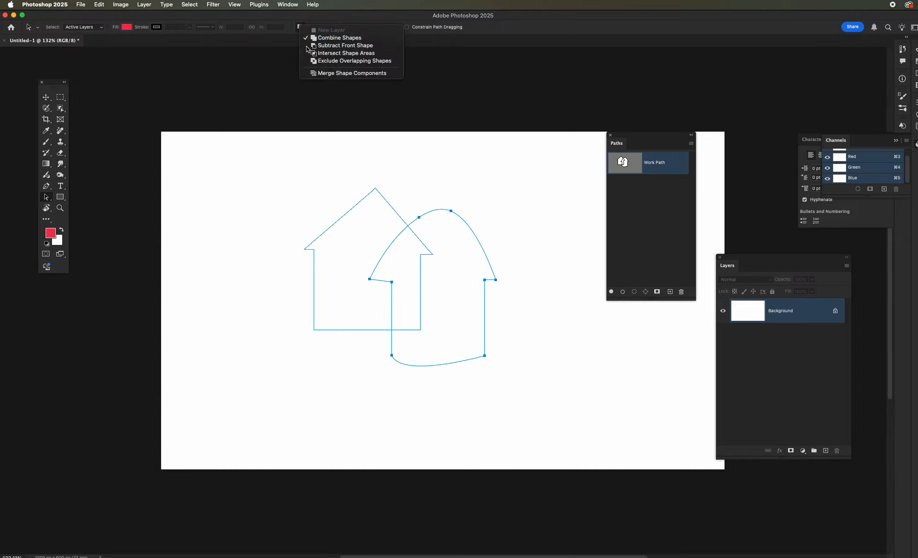
Step: Try filling the overlapping house outlines with the red foreground colour, with and without the curved house selected, undoing each fill
{"action": "left_click", "coordinate": [612, 292]}
{"action": "key", "text": "super+z"}
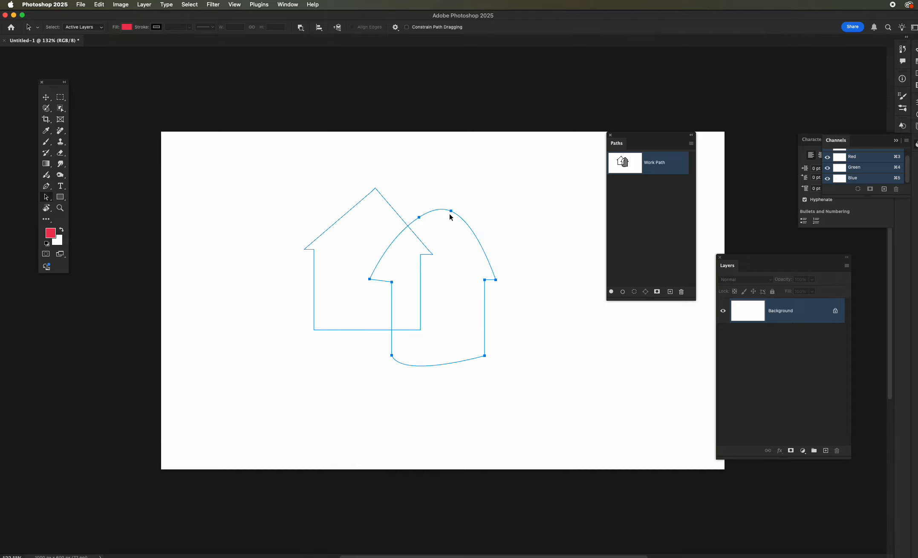
{"action": "left_click_drag", "start_coordinate": [355, 174], "coordinate": [475, 256]}
{"action": "left_click", "coordinate": [562, 230]}
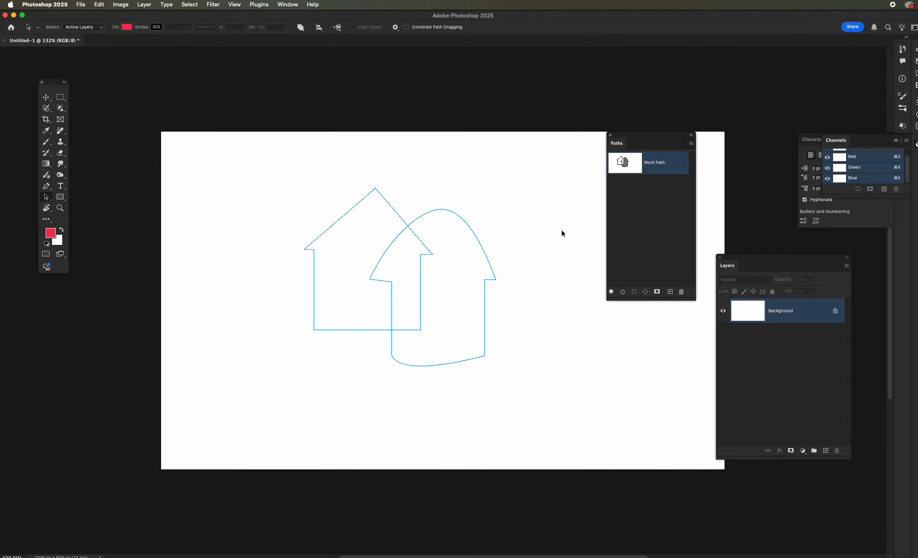
{"action": "left_click", "coordinate": [611, 292]}
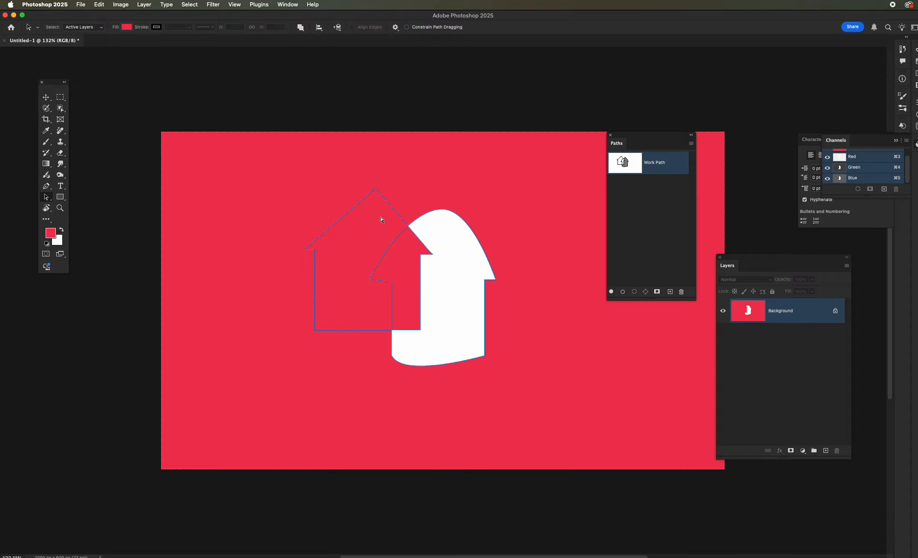
{"action": "key", "text": "super+z"}
Step: Set the straight-sided house to Combine Shapes and the curved house to Subtract Front Shape, then deselect both outlines
{"action": "left_click", "coordinate": [302, 27]}
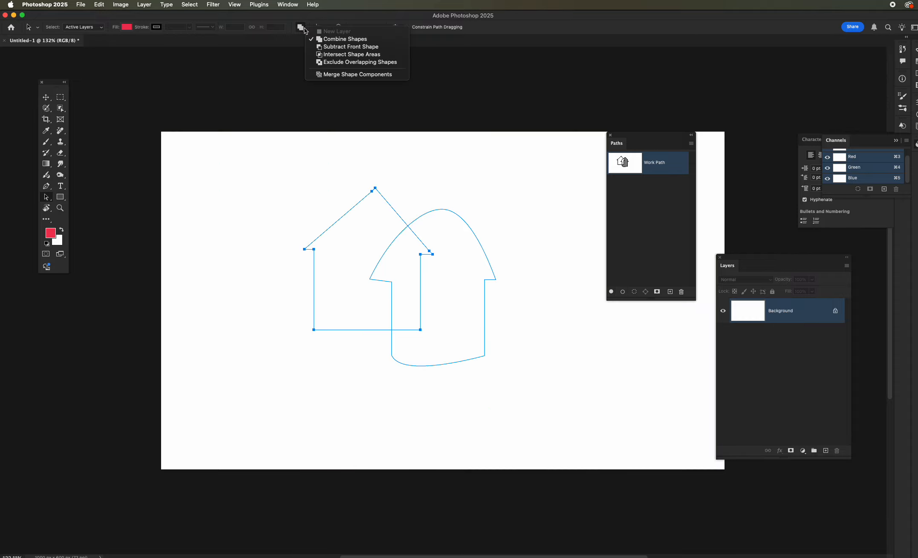
{"action": "left_click", "coordinate": [328, 40]}
{"action": "left_click", "coordinate": [458, 220]}
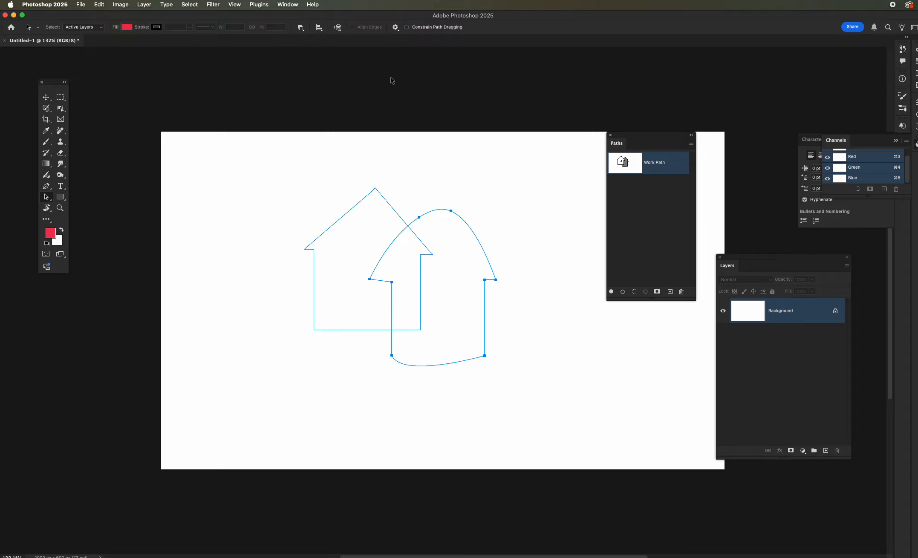
{"action": "left_click", "coordinate": [300, 28]}
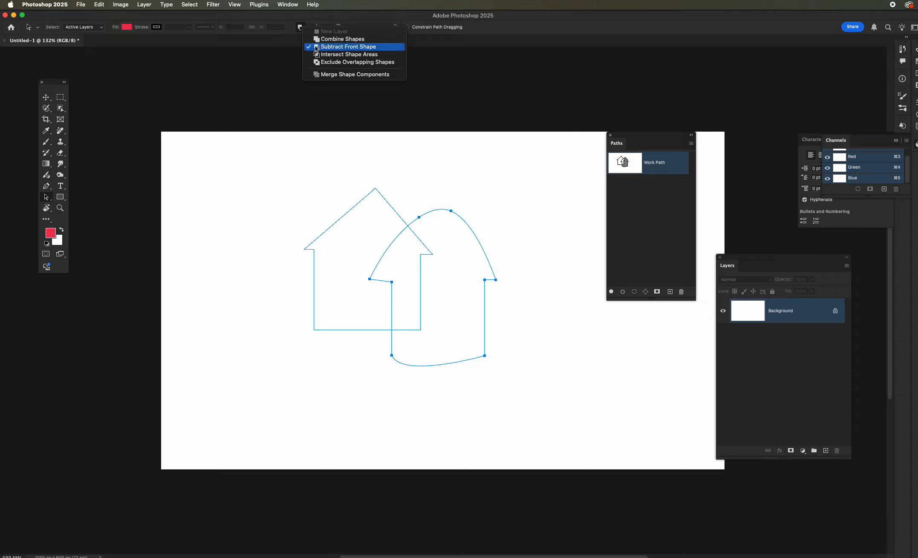
{"action": "left_click", "coordinate": [316, 46]}
{"action": "left_click_drag", "start_coordinate": [340, 164], "coordinate": [481, 208]}
{"action": "left_click", "coordinate": [484, 174]}
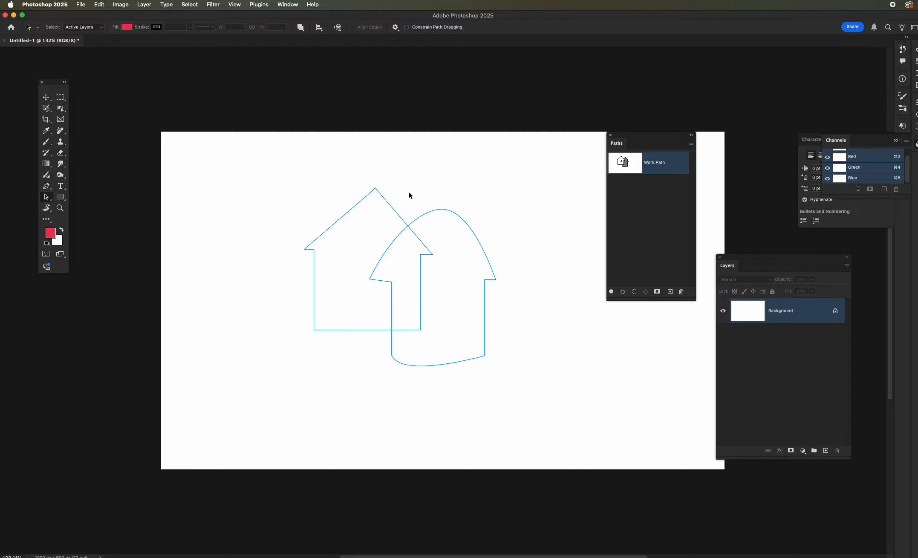
Step: Send the straight-sided house outline to the back, bring the curved house to the front, and deselect the outlines
{"action": "left_click", "coordinate": [375, 195]}
{"action": "left_click", "coordinate": [318, 28]}
{"action": "left_click", "coordinate": [336, 27]}
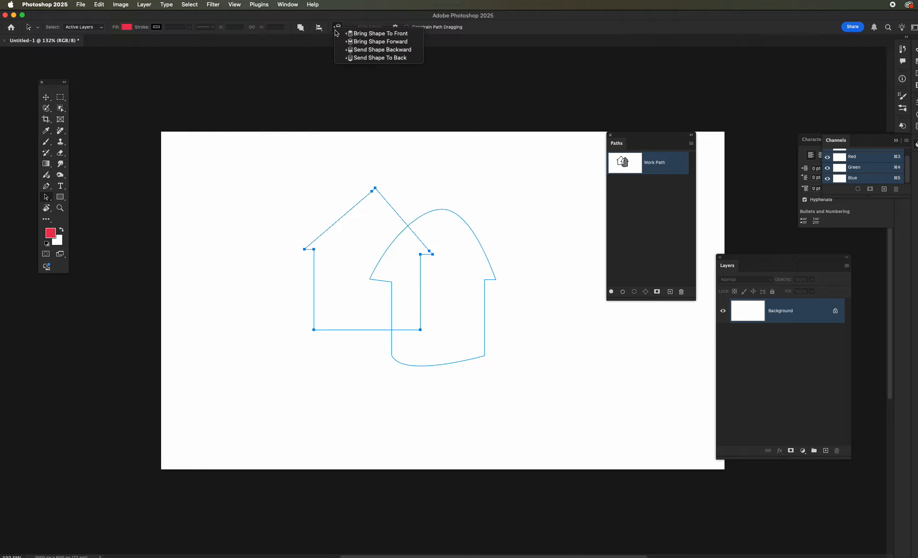
{"action": "left_click", "coordinate": [360, 62]}
{"action": "left_click", "coordinate": [428, 211]}
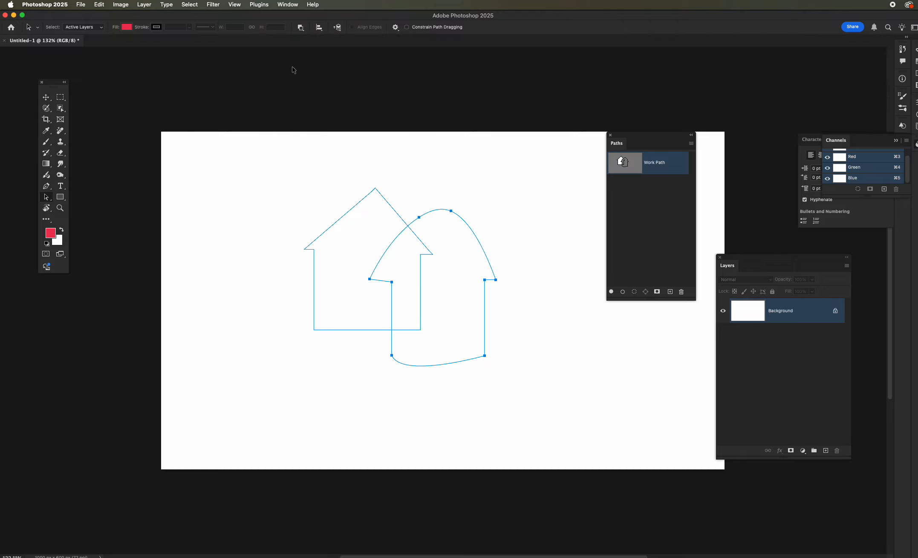
{"action": "left_click", "coordinate": [338, 28]}
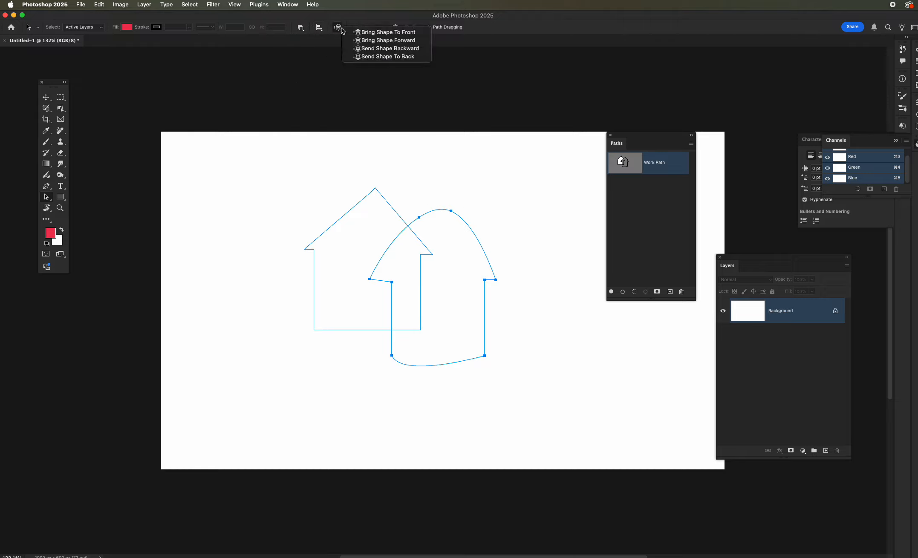
{"action": "left_click", "coordinate": [358, 33]}
{"action": "left_click", "coordinate": [395, 161]}
{"action": "left_click_drag", "start_coordinate": [358, 185], "coordinate": [383, 218]}
{"action": "left_click_drag", "start_coordinate": [448, 188], "coordinate": [469, 245]}
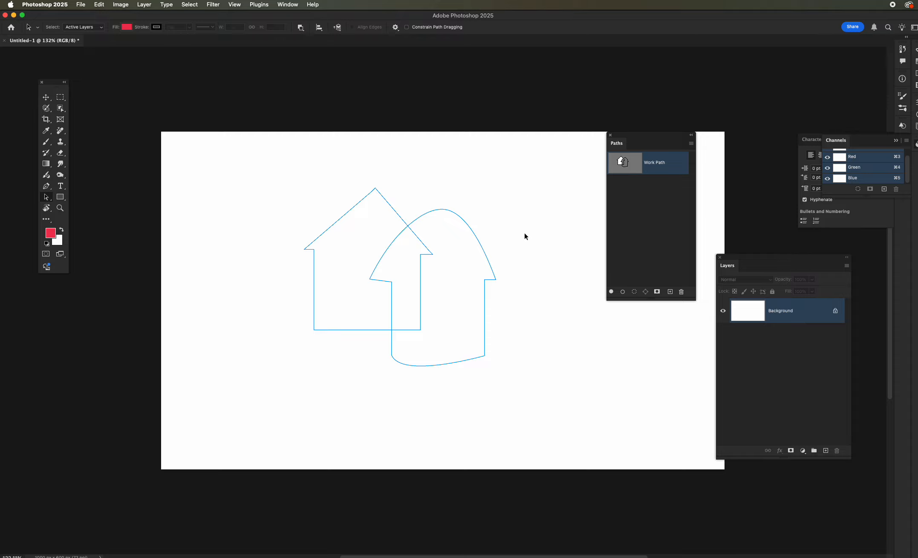
Step: Fill the Work Path with red on the Background layer, hide the path to view the result, and undo the fill
{"action": "left_click_drag", "start_coordinate": [334, 168], "coordinate": [534, 359]}
{"action": "left_click_drag", "start_coordinate": [616, 148], "coordinate": [408, 183]}
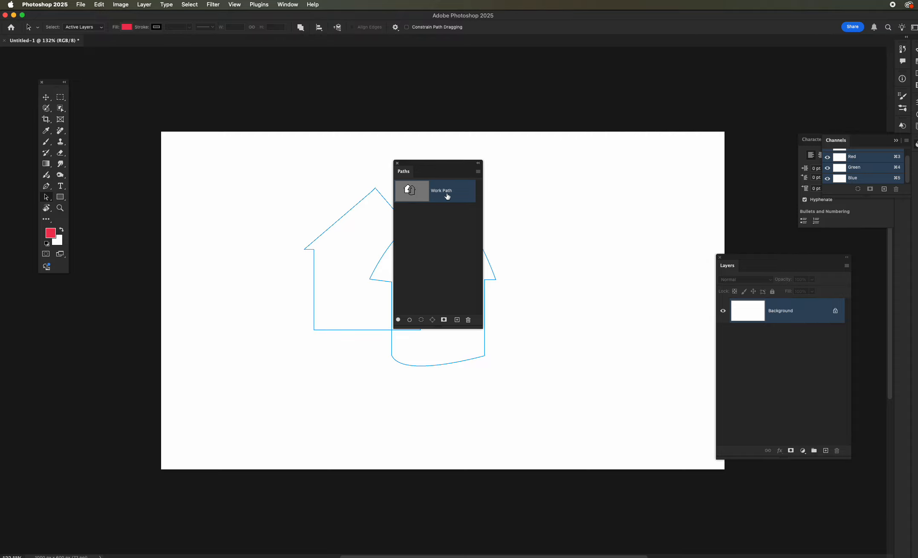
{"action": "left_click", "coordinate": [398, 320]}
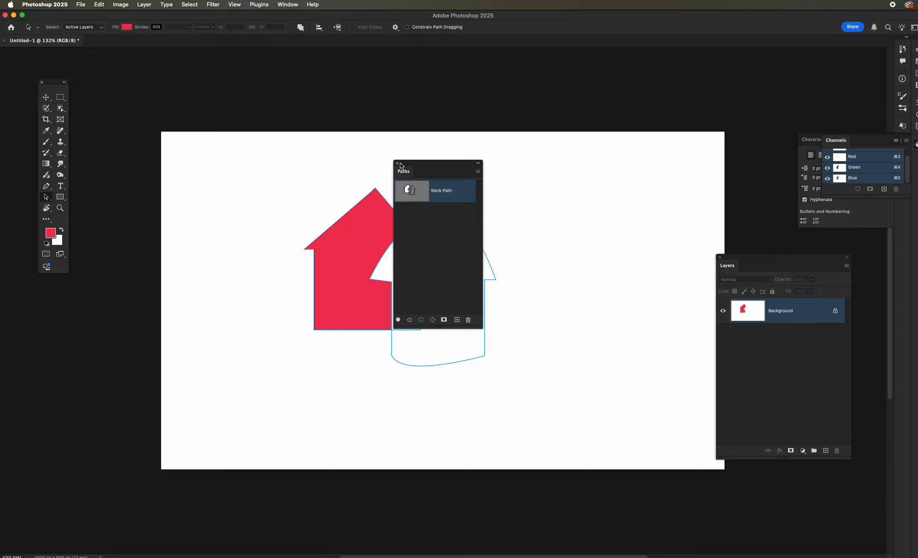
{"action": "left_click_drag", "start_coordinate": [402, 171], "coordinate": [608, 167]}
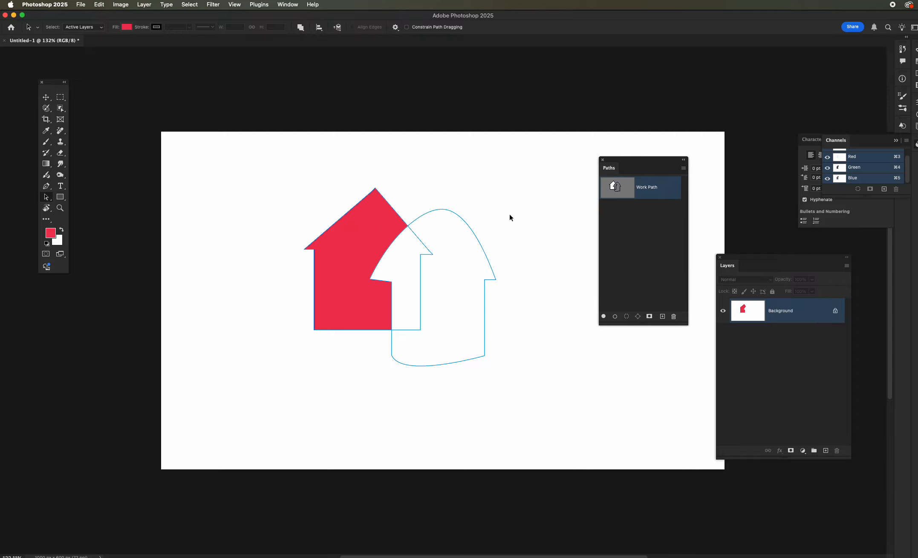
{"action": "left_click", "coordinate": [616, 248]}
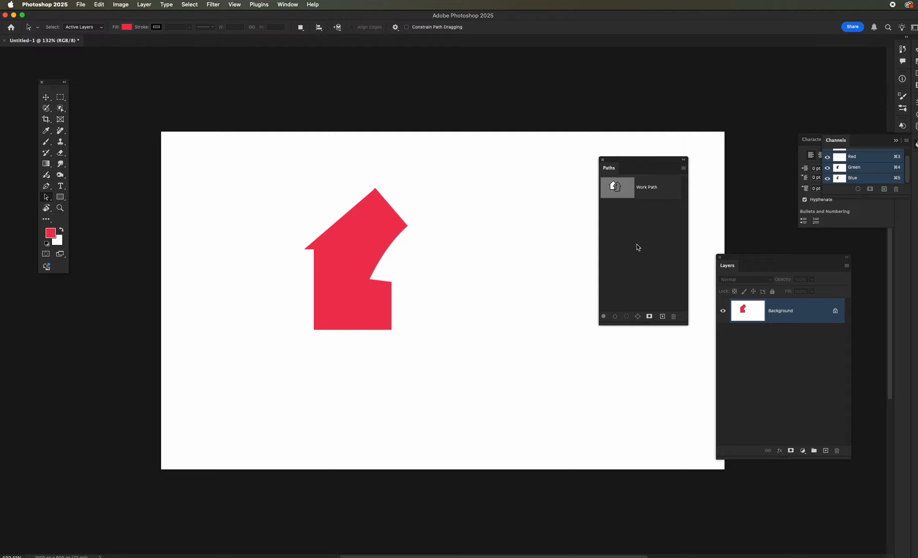
{"action": "key", "text": "super+z"}
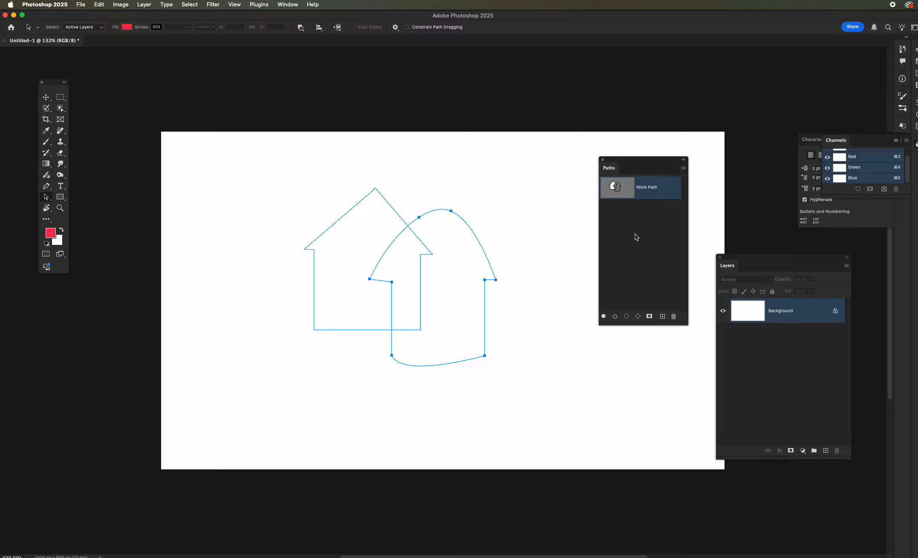
Step: Add a new empty layer above the Background and make it the active layer
{"action": "left_click_drag", "start_coordinate": [726, 269], "coordinate": [517, 229]}
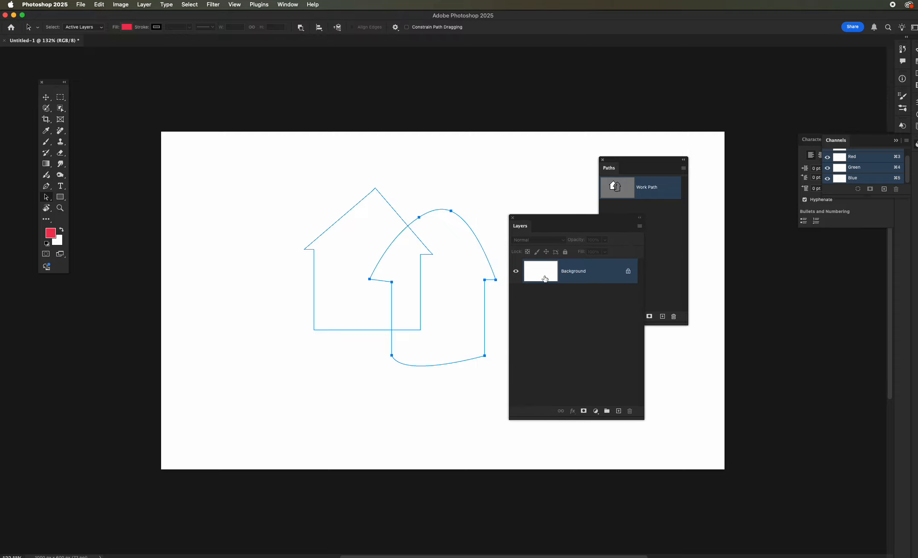
{"action": "left_click", "coordinate": [619, 411]}
{"action": "left_click_drag", "start_coordinate": [517, 226], "coordinate": [689, 228]}
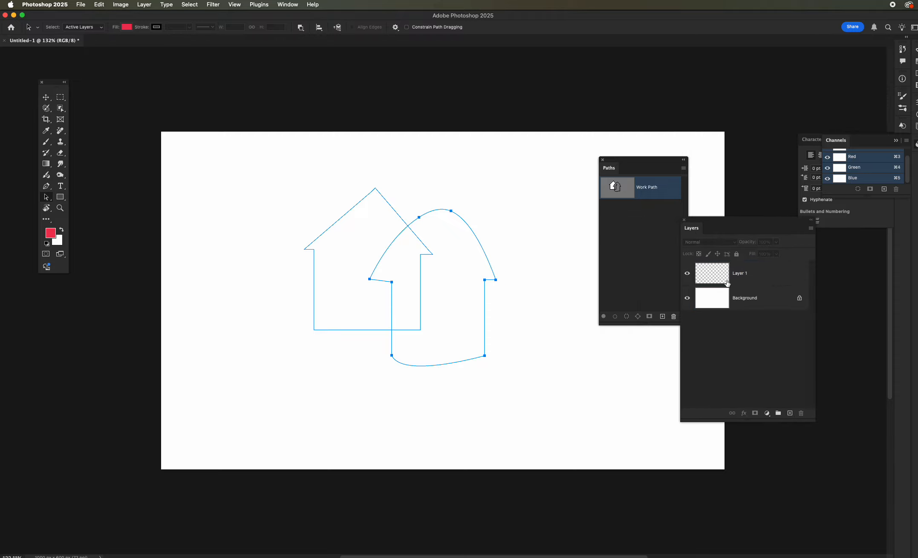
{"action": "left_click", "coordinate": [735, 277]}
Step: Fill the Work Path on Layer 1 with the red foreground colour, without any single outline selected
{"action": "left_click_drag", "start_coordinate": [613, 171], "coordinate": [460, 156]}
{"action": "left_click", "coordinate": [498, 221]}
{"action": "left_click", "coordinate": [501, 189]}
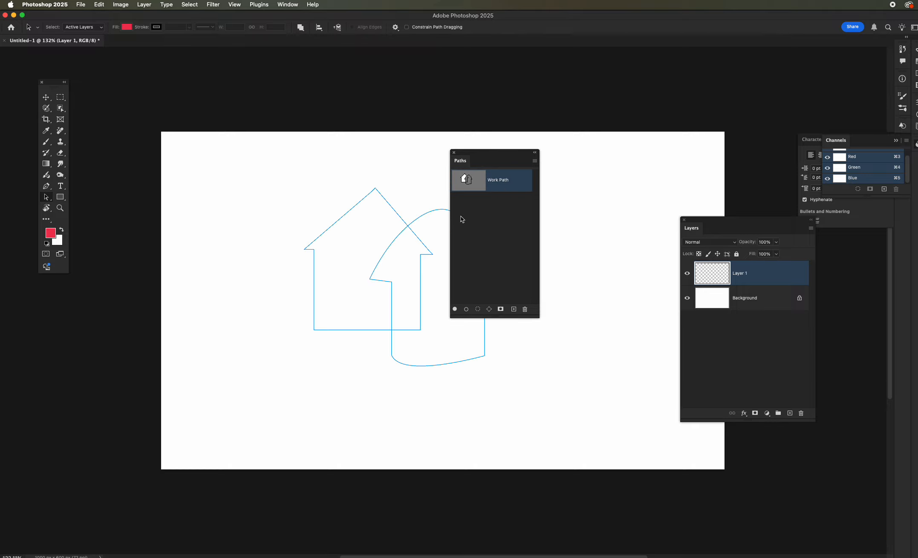
{"action": "left_click", "coordinate": [455, 309]}
{"action": "left_click_drag", "start_coordinate": [464, 163], "coordinate": [569, 160]}
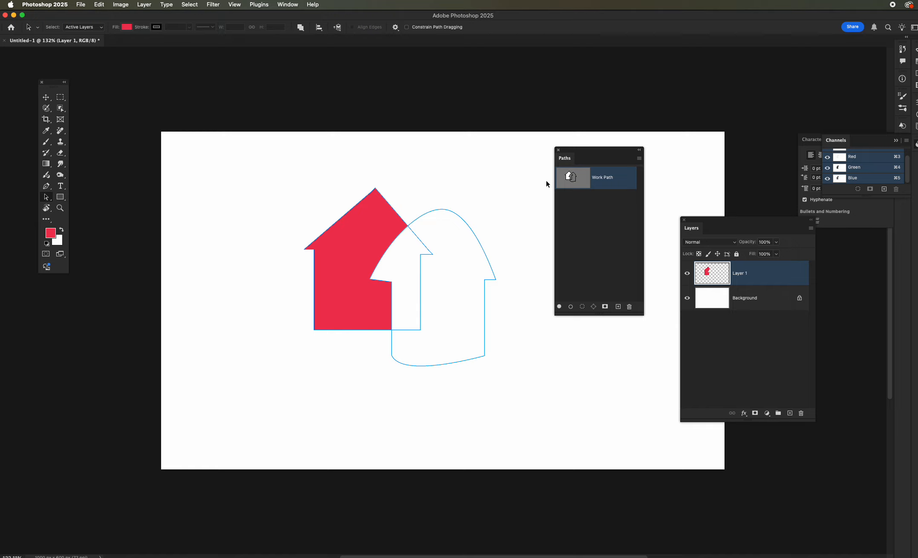
Step: Hide the Background layer and deselect the Work Path to show only the red shape on transparency
{"action": "left_click", "coordinate": [716, 323]}
{"action": "left_click", "coordinate": [689, 298]}
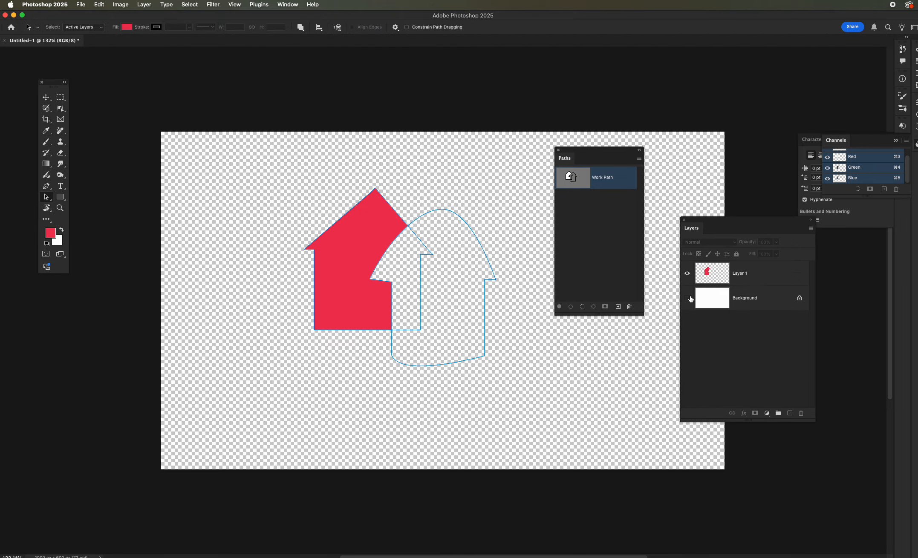
{"action": "left_click", "coordinate": [629, 254]}
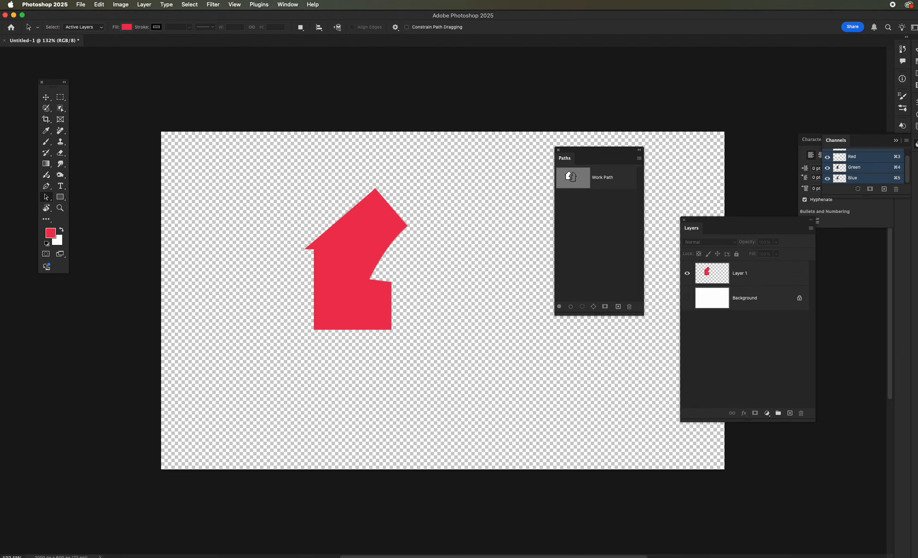
Step: Switch to Acrobat to examine the GTQ exam sheet's task conditions, and return to Photoshop
{"action": "key", "text": "super+Tab"}
{"action": "left_click_drag", "start_coordinate": [608, 84], "coordinate": [542, 73]}
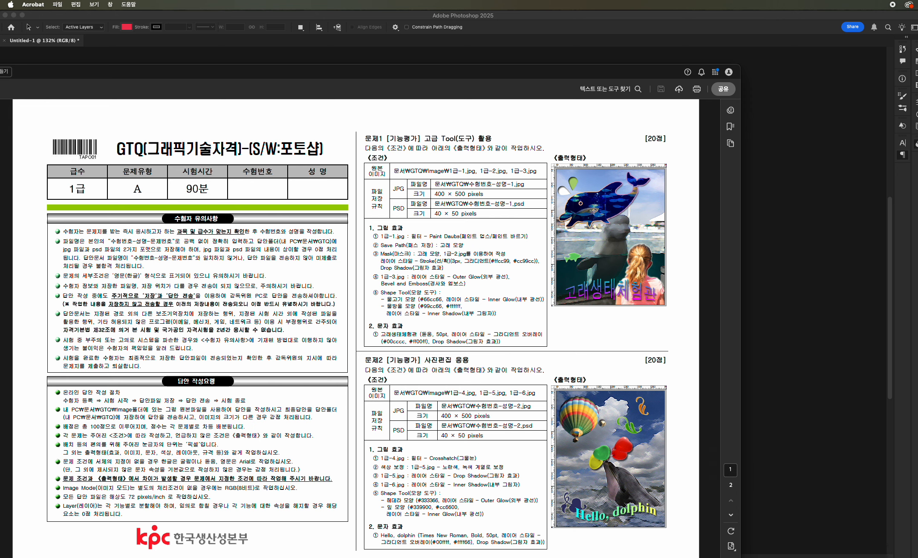
{"action": "left_click", "coordinate": [576, 54]}
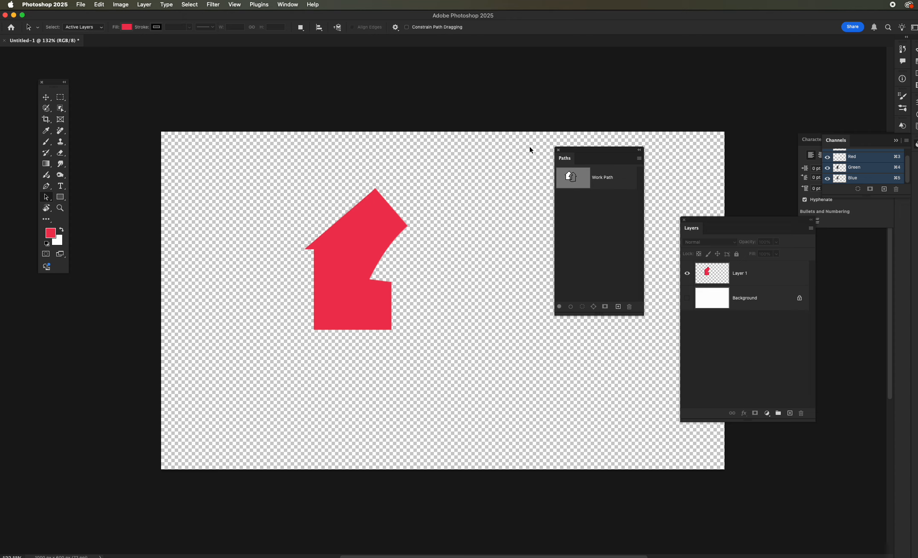
Step: Reactivate the Work Path and use the Path Selection Tool to move both house outlines up and left of the red shape
{"action": "left_click_drag", "start_coordinate": [574, 161], "coordinate": [512, 164]}
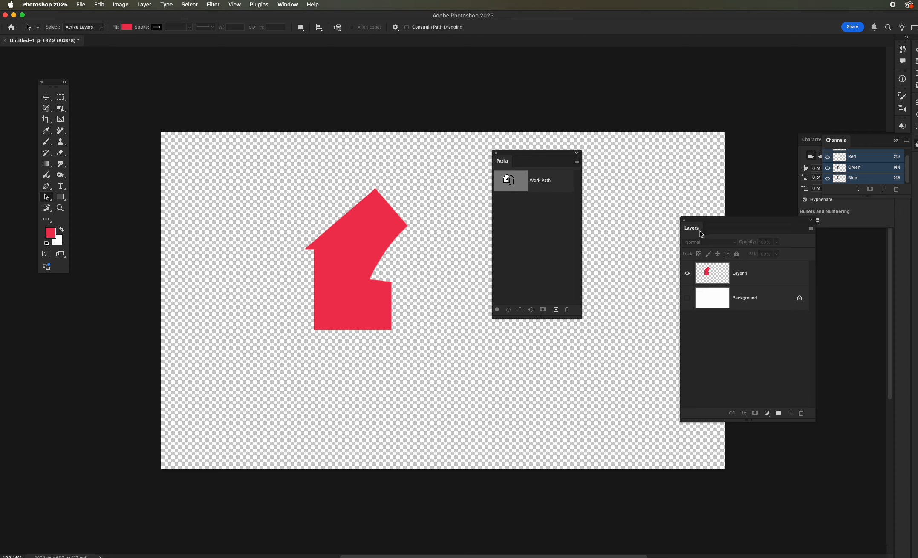
{"action": "left_click_drag", "start_coordinate": [701, 234], "coordinate": [621, 198]}
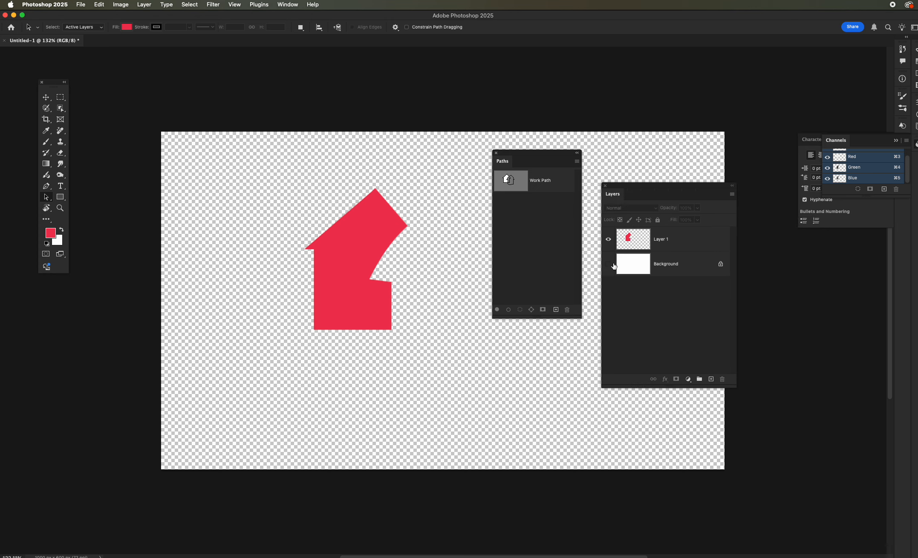
{"action": "left_click", "coordinate": [541, 182]}
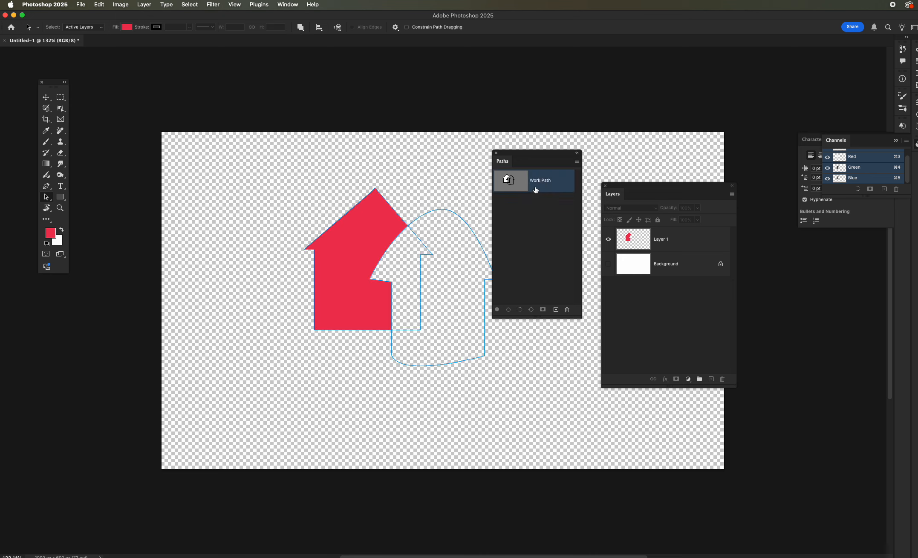
{"action": "right_click", "coordinate": [48, 198]}
{"action": "left_click", "coordinate": [86, 197]}
{"action": "left_click_drag", "start_coordinate": [375, 236], "coordinate": [357, 216]}
{"action": "left_click_drag", "start_coordinate": [447, 252], "coordinate": [436, 206]}
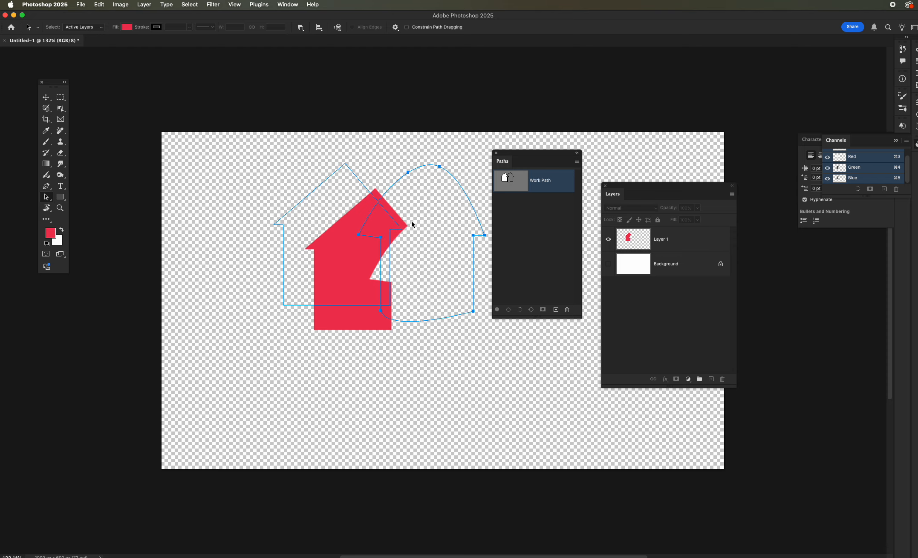
Step: Show the Background layer and use the Direct Selection Tool to lower the right anchor point on the curved house's roof
{"action": "left_click", "coordinate": [608, 264]}
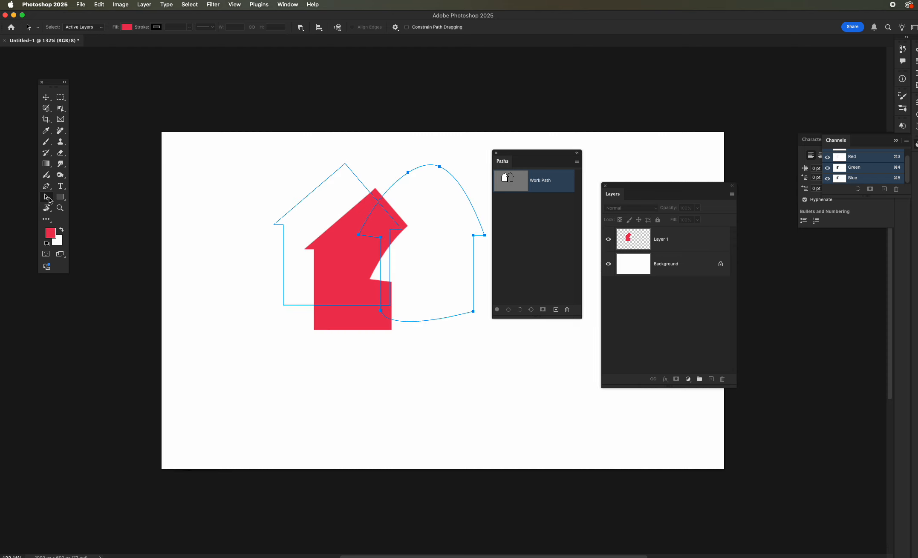
{"action": "left_click_drag", "start_coordinate": [50, 200], "coordinate": [77, 209]}
{"action": "left_click_drag", "start_coordinate": [511, 163], "coordinate": [538, 162]}
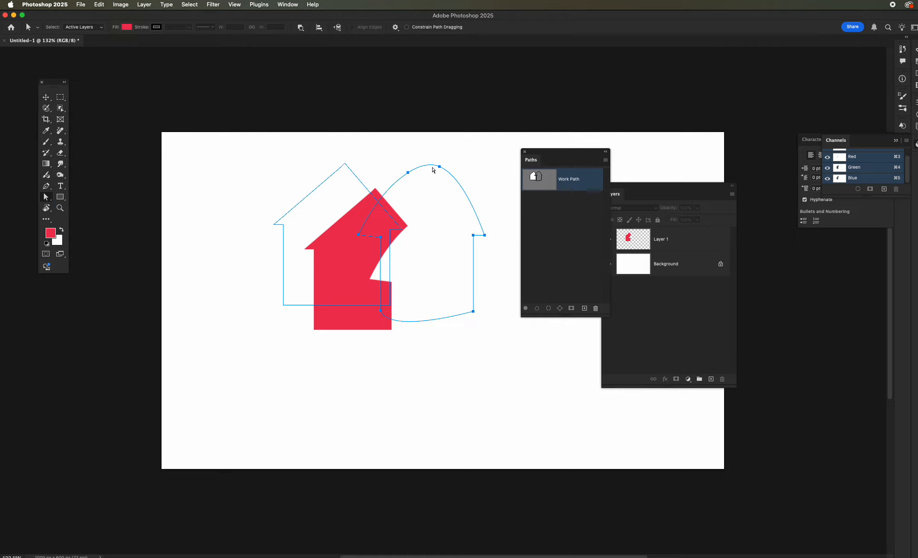
{"action": "left_click_drag", "start_coordinate": [440, 167], "coordinate": [439, 190]}
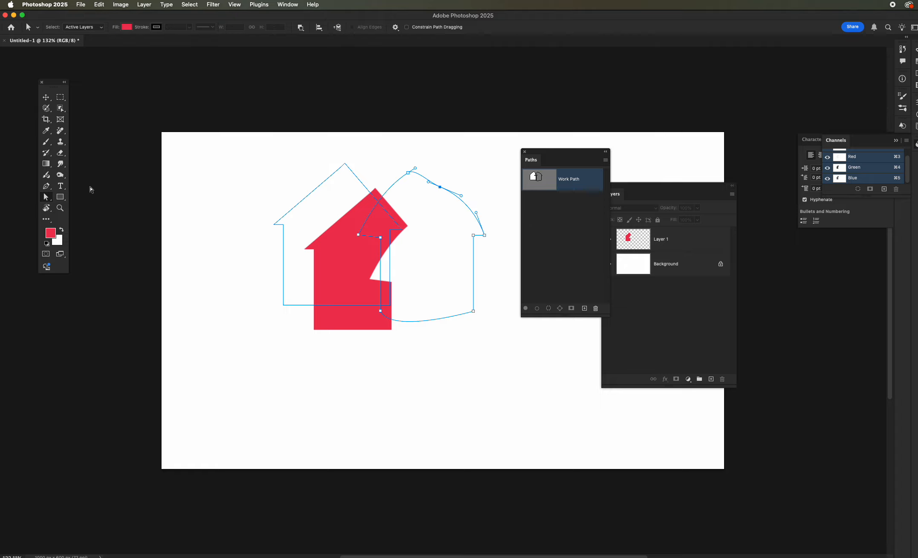
Step: Draw a closed four-sided path with the Pen Tool overlapping the right side of the curved house's roof
{"action": "left_click", "coordinate": [47, 186]}
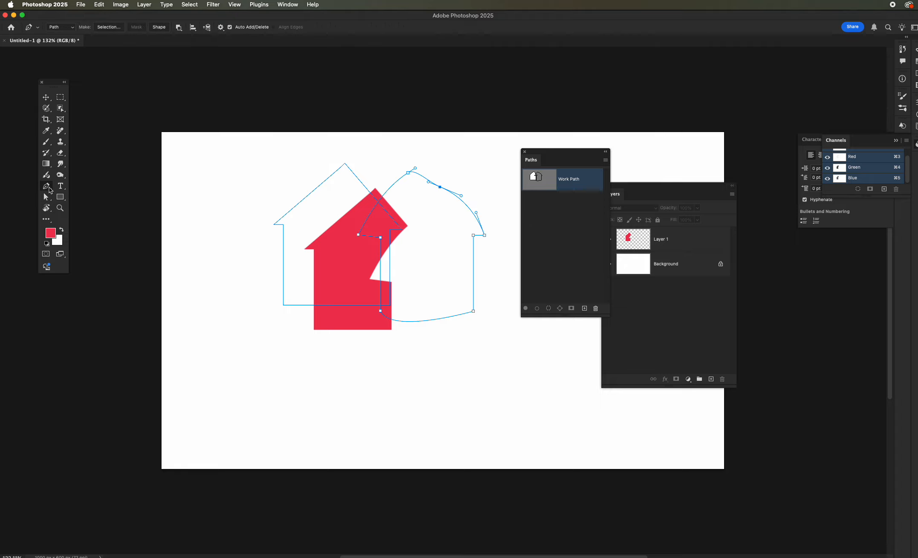
{"action": "left_click_drag", "start_coordinate": [533, 166], "coordinate": [583, 168]}
{"action": "left_click", "coordinate": [464, 170]}
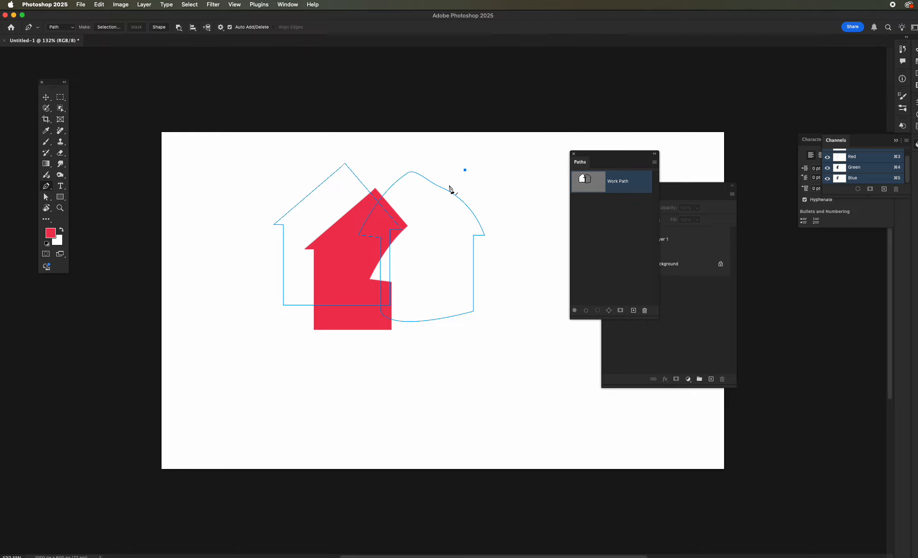
{"action": "left_click", "coordinate": [427, 219]}
{"action": "left_click", "coordinate": [512, 269]}
{"action": "left_click", "coordinate": [559, 193]}
{"action": "left_click", "coordinate": [465, 170]}
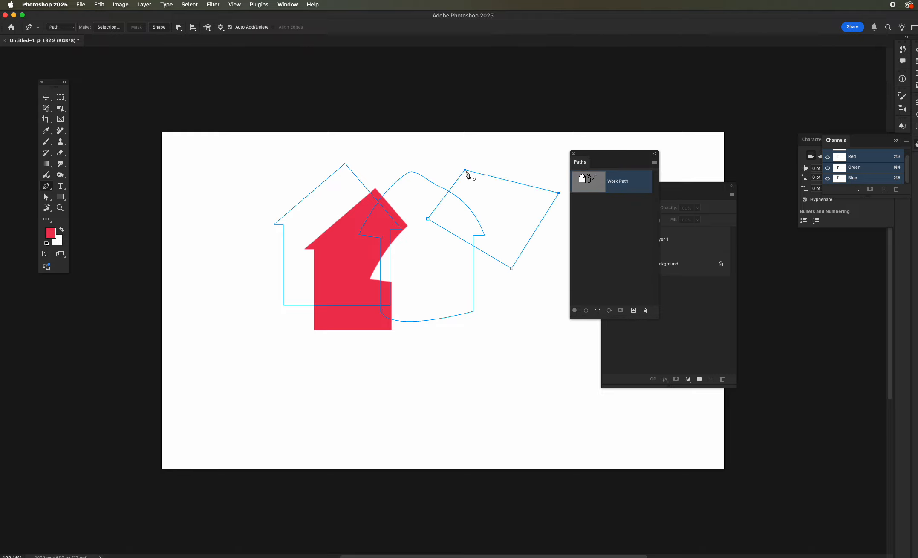
Step: Set the four-sided path's operation to Combine Shapes and deselect the Work Path
{"action": "left_click", "coordinate": [178, 28]}
{"action": "left_click", "coordinate": [193, 39]}
{"action": "left_click", "coordinate": [633, 244]}
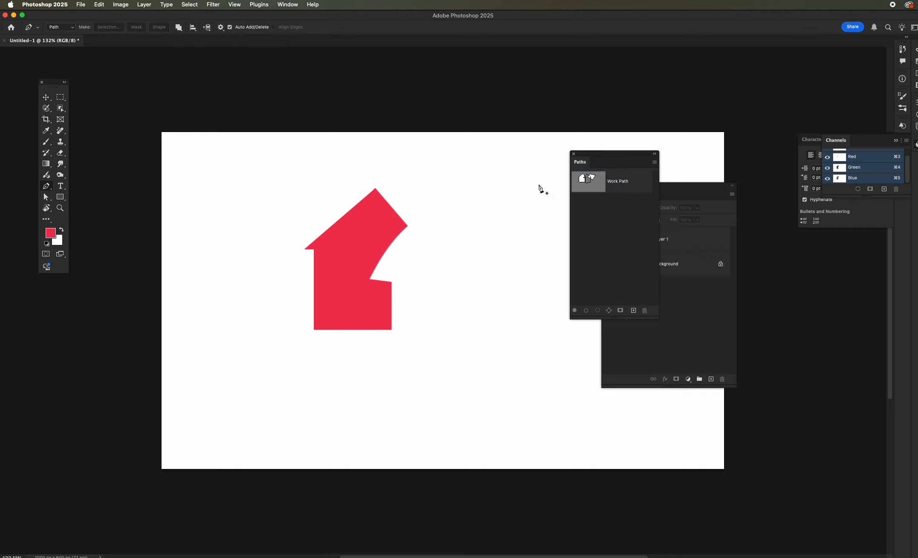
Step: Hide Layer 1 and add a new empty layer above it
{"action": "left_click_drag", "start_coordinate": [689, 188], "coordinate": [529, 221]}
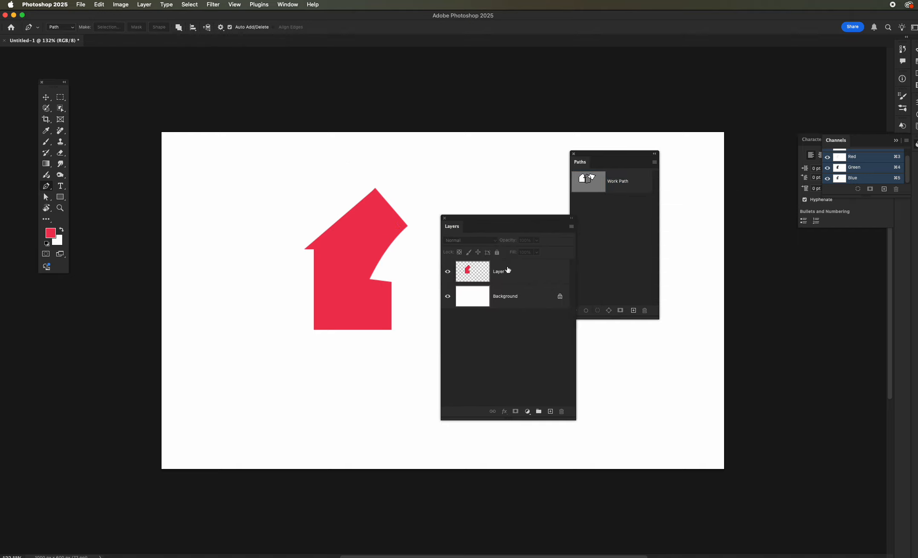
{"action": "left_click", "coordinate": [506, 272]}
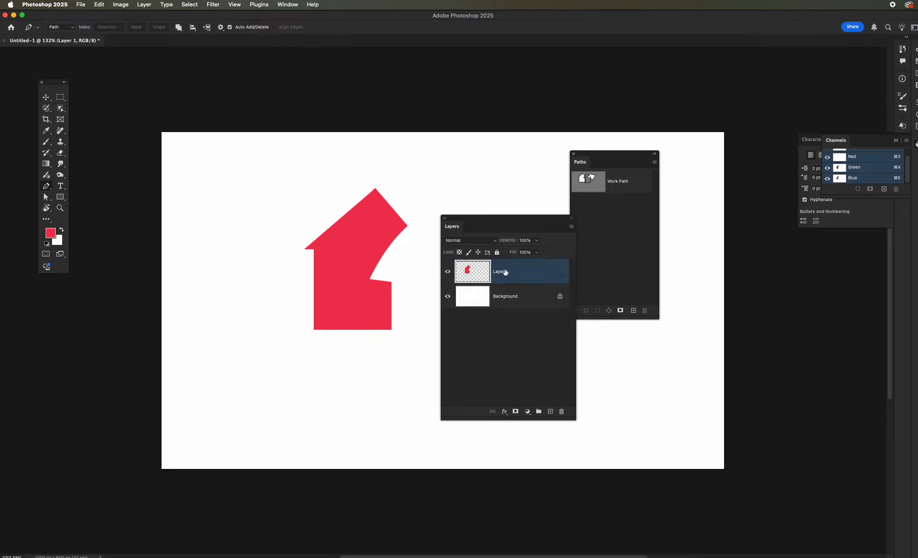
{"action": "left_click", "coordinate": [447, 271]}
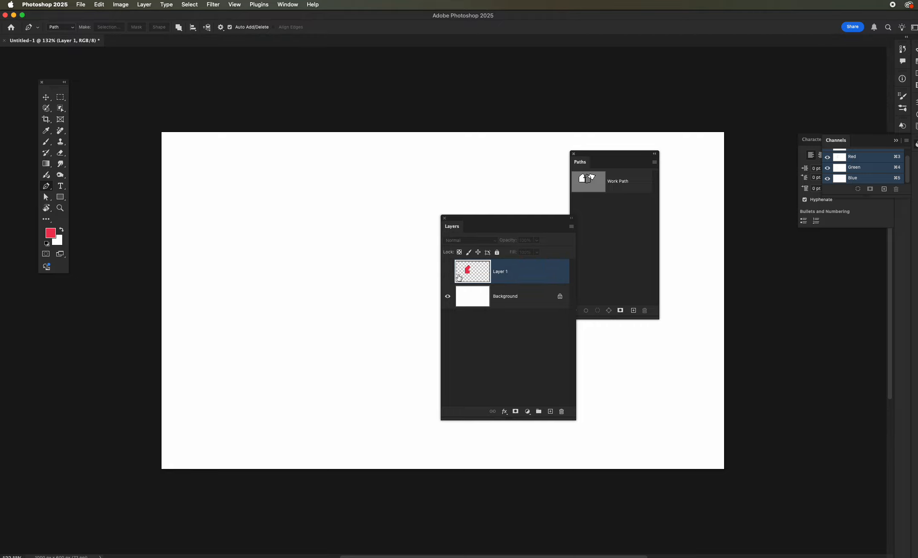
{"action": "left_click", "coordinate": [549, 411]}
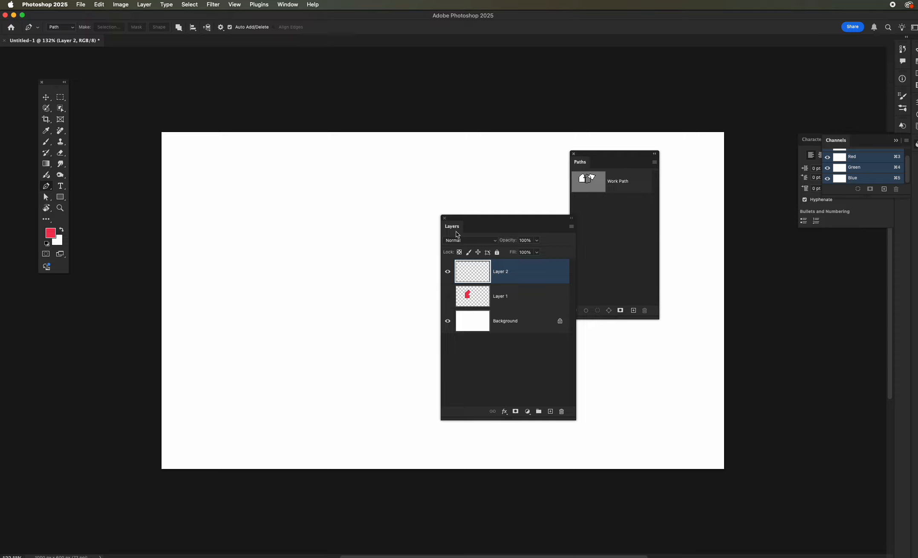
Step: Fill the Work Path with the red foreground color on Layer 2, and deselect the path to show only the fill
{"action": "left_click_drag", "start_coordinate": [457, 234], "coordinate": [618, 352]}
{"action": "left_click", "coordinate": [613, 186]}
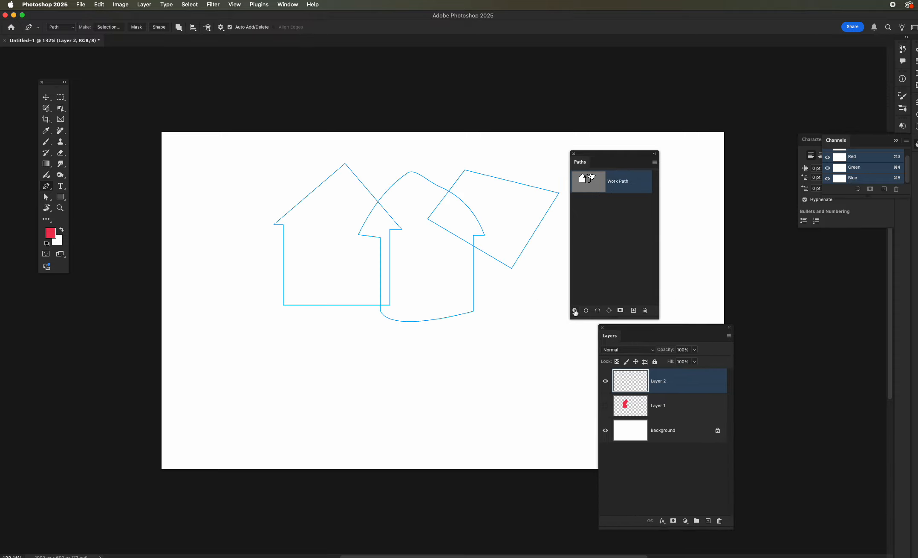
{"action": "left_click", "coordinate": [574, 311]}
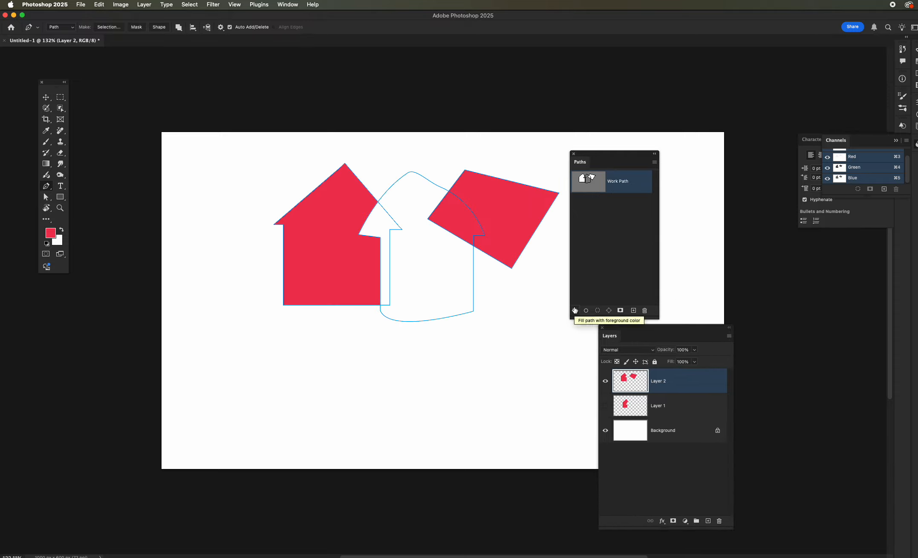
{"action": "left_click", "coordinate": [599, 242]}
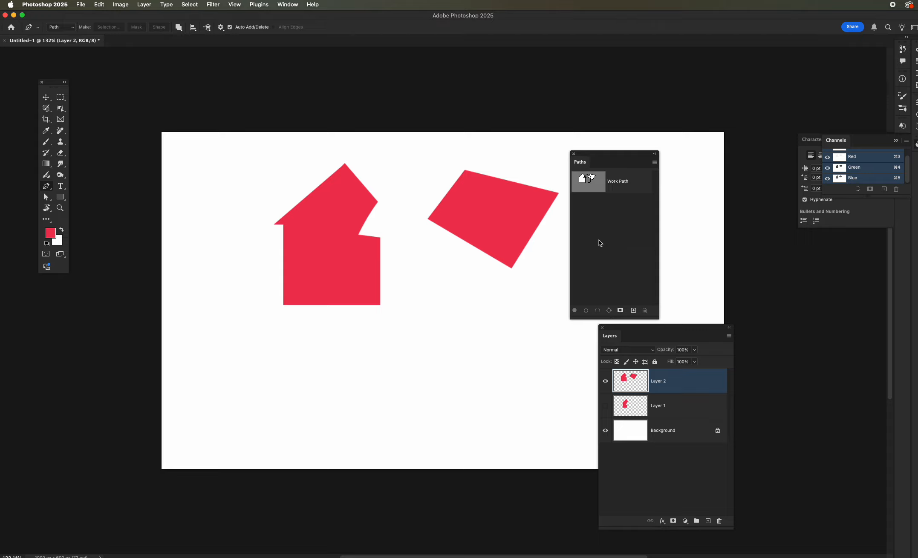
Step: Delete Layer 1, Layer 2 and the Work Path, leaving only the Background layer
{"action": "left_click", "coordinate": [695, 411], "text": "shift"}
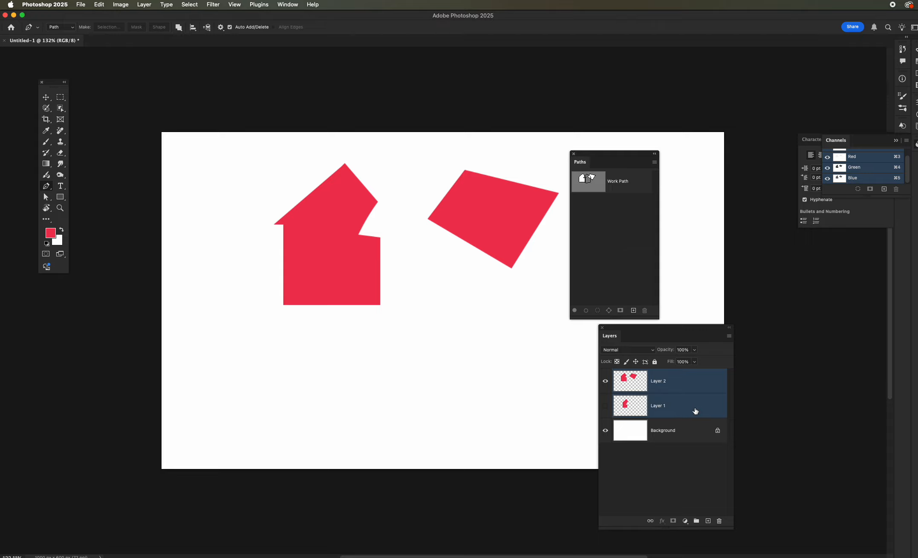
{"action": "left_click", "coordinate": [718, 520]}
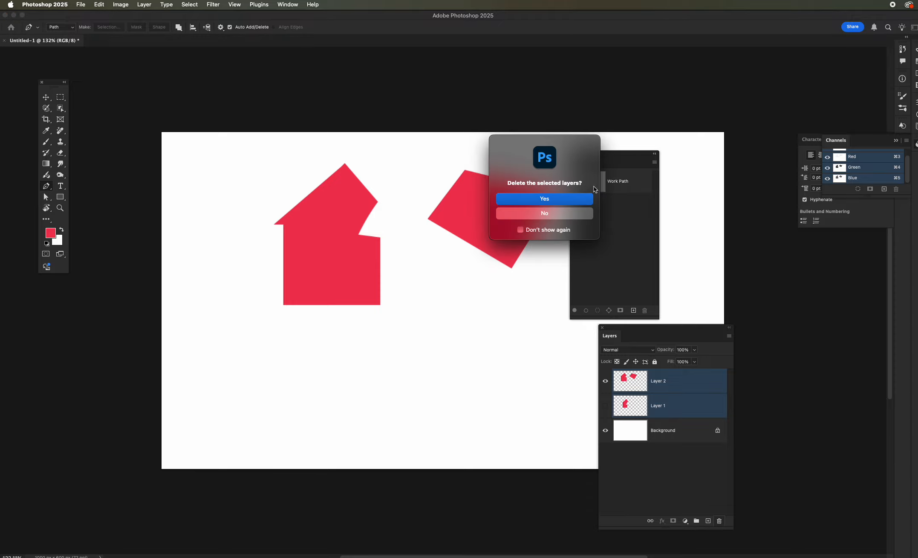
{"action": "left_click", "coordinate": [545, 199]}
{"action": "left_click", "coordinate": [634, 180]}
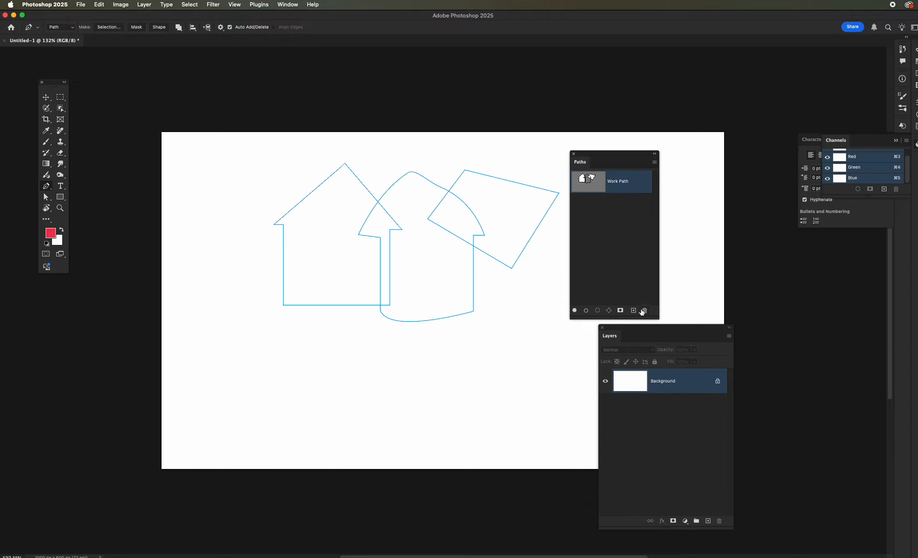
{"action": "left_click", "coordinate": [643, 311]}
{"action": "left_click", "coordinate": [569, 206]}
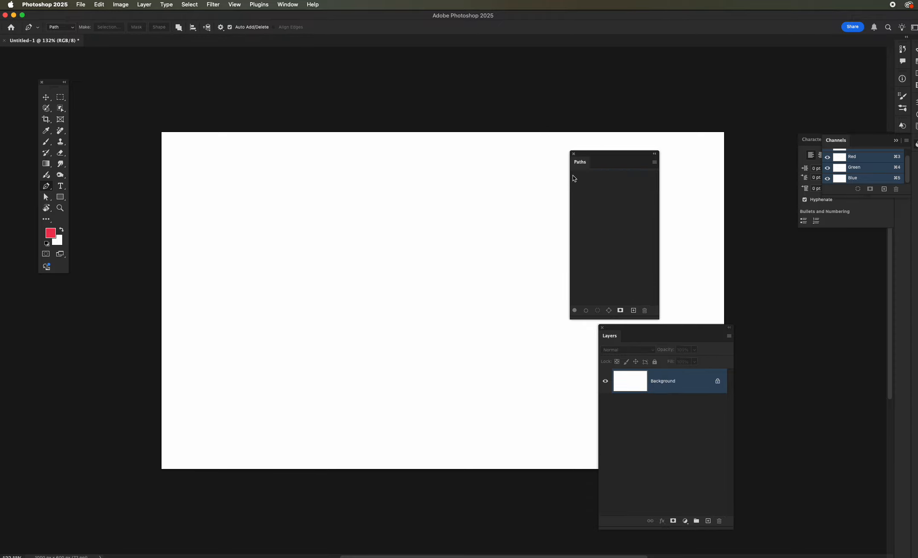
Step: Reposition the Paths and Layers panels to clear more of the canvas
{"action": "left_click_drag", "start_coordinate": [584, 164], "coordinate": [672, 81]}
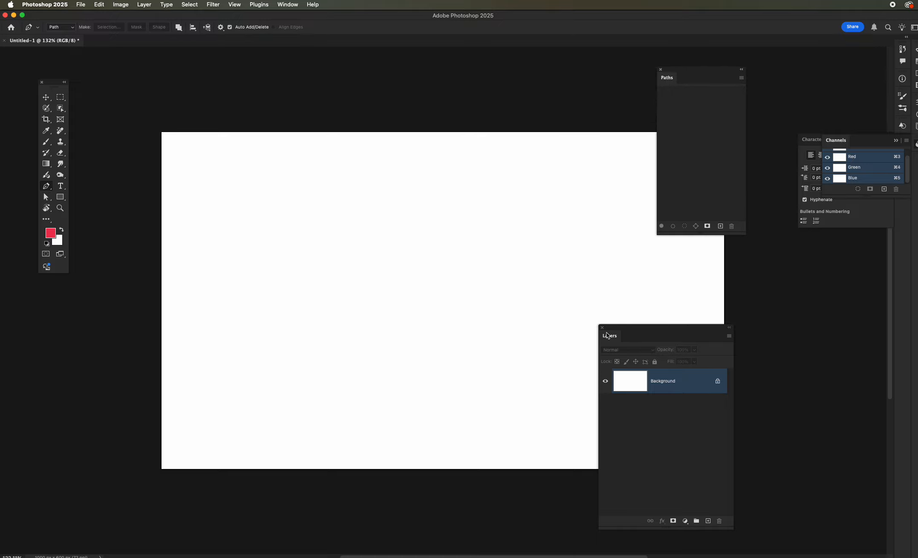
{"action": "left_click_drag", "start_coordinate": [606, 335], "coordinate": [678, 260]}
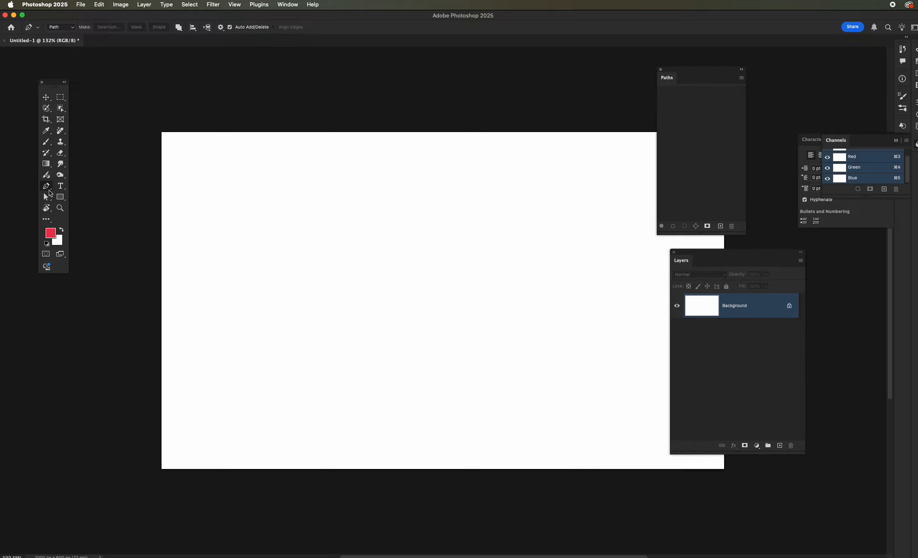
Step: Try drawing closed wavy outlines with the Freeform Pen Tool, undoing each one
{"action": "right_click", "coordinate": [49, 191]}
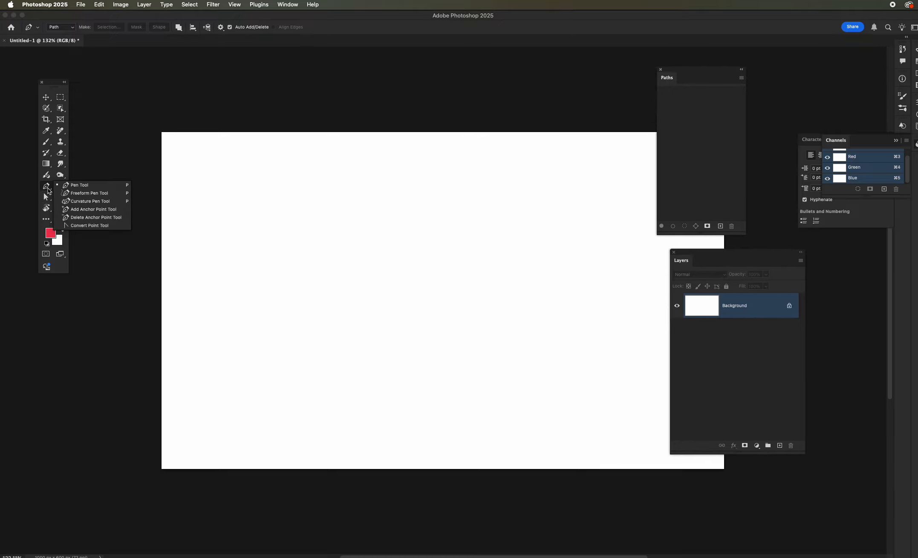
{"action": "left_click", "coordinate": [79, 194]}
{"action": "mouse_move", "coordinate": [272, 214]}
{"action": "left_mouse_down"}
{"action": "mouse_move", "coordinate": [361, 219]}
{"action": "mouse_move", "coordinate": [413, 204]}
{"action": "mouse_move", "coordinate": [438, 216]}
{"action": "mouse_move", "coordinate": [423, 230]}
{"action": "mouse_move", "coordinate": [446, 238]}
{"action": "mouse_move", "coordinate": [448, 256]}
{"action": "mouse_move", "coordinate": [390, 249]}
{"action": "mouse_move", "coordinate": [368, 267]}
{"action": "mouse_move", "coordinate": [342, 241]}
{"action": "mouse_move", "coordinate": [316, 259]}
{"action": "mouse_move", "coordinate": [286, 256]}
{"action": "mouse_move", "coordinate": [272, 216]}
{"action": "left_mouse_up"}
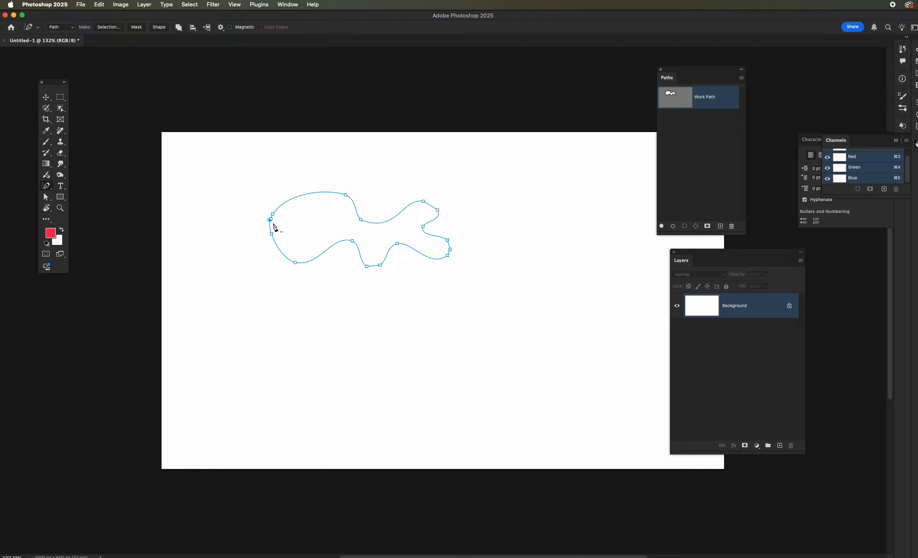
{"action": "left_click", "coordinate": [283, 255]}
{"action": "key", "text": "super+z"}
{"action": "key", "text": "super+z"}
{"action": "mouse_move", "coordinate": [315, 208]}
{"action": "left_mouse_down"}
{"action": "mouse_move", "coordinate": [269, 251]}
{"action": "mouse_move", "coordinate": [296, 290]}
{"action": "mouse_move", "coordinate": [345, 247]}
{"action": "mouse_move", "coordinate": [391, 298]}
{"action": "mouse_move", "coordinate": [400, 257]}
{"action": "mouse_move", "coordinate": [426, 278]}
{"action": "mouse_move", "coordinate": [446, 236]}
{"action": "mouse_move", "coordinate": [478, 227]}
{"action": "mouse_move", "coordinate": [443, 191]}
{"action": "mouse_move", "coordinate": [403, 208]}
{"action": "mouse_move", "coordinate": [381, 173]}
{"action": "mouse_move", "coordinate": [357, 179]}
{"action": "mouse_move", "coordinate": [348, 207]}
{"action": "mouse_move", "coordinate": [336, 186]}
{"action": "mouse_move", "coordinate": [323, 187]}
{"action": "mouse_move", "coordinate": [317, 211]}
{"action": "left_mouse_up"}
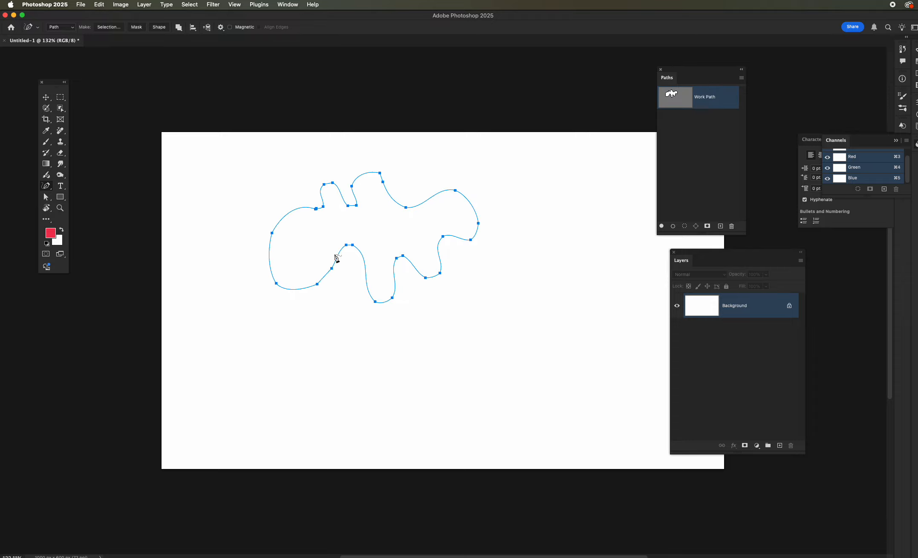
{"action": "key", "text": "super+z"}
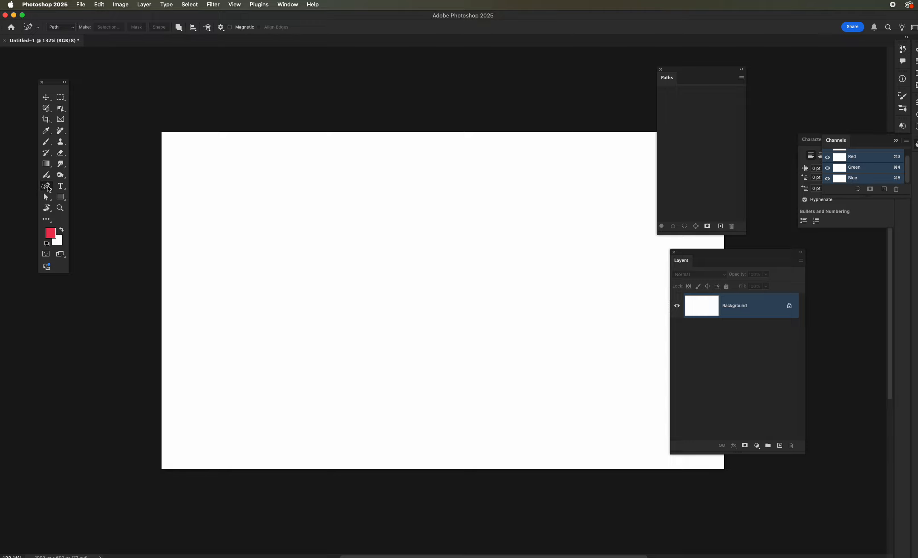
Step: Draw a closed rounded path through three anchor points near the canvas center with the Curvature Pen Tool
{"action": "left_click_drag", "start_coordinate": [48, 189], "coordinate": [76, 204]}
{"action": "left_click", "coordinate": [429, 268]}
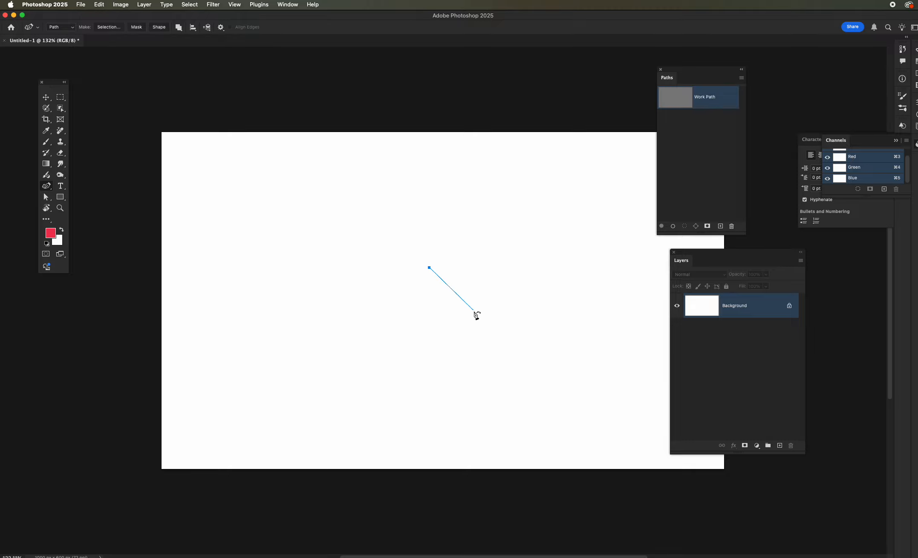
{"action": "left_click", "coordinate": [475, 317]}
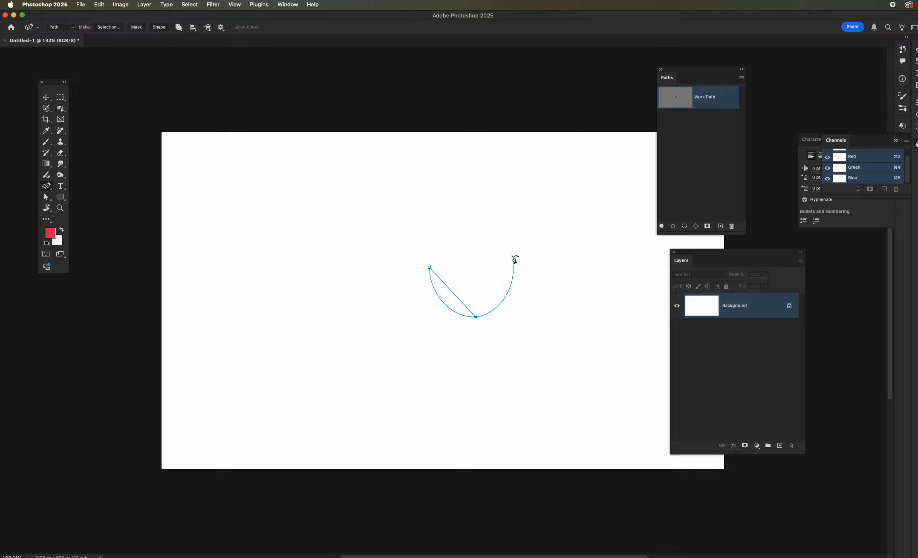
{"action": "left_click", "coordinate": [506, 254]}
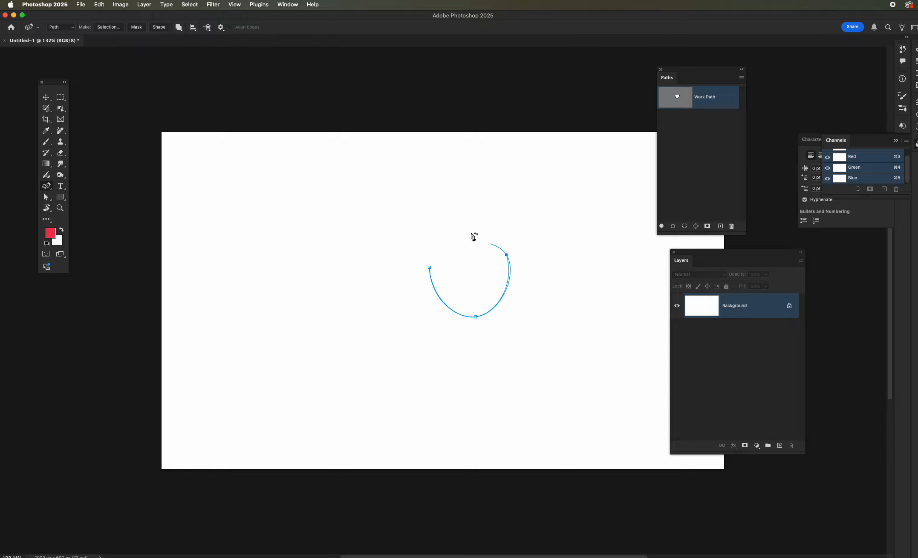
{"action": "left_click", "coordinate": [429, 269]}
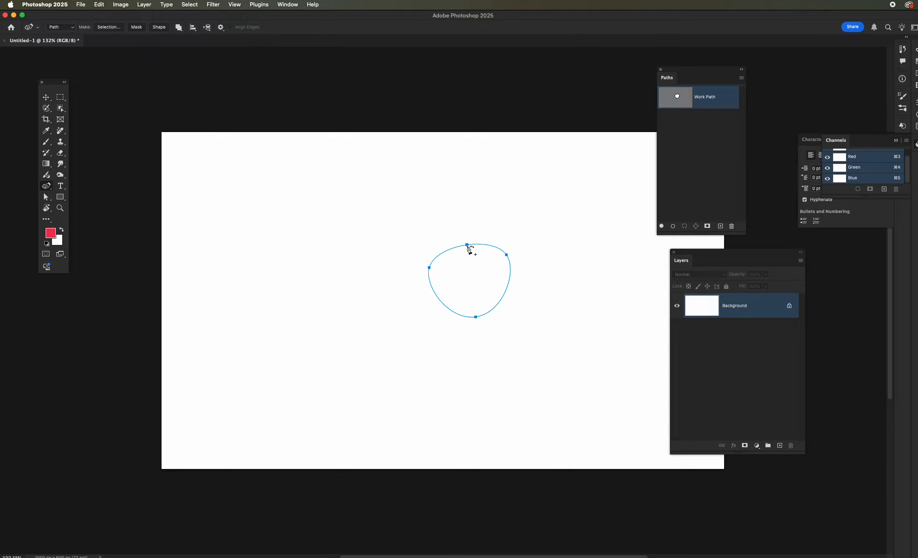
Step: Reshape the rounded path into a heart by adding anchor points, lowering the top middle point and making the bottom tip a corner
{"action": "left_click", "coordinate": [466, 245]}
{"action": "left_click_drag", "start_coordinate": [467, 246], "coordinate": [473, 283]}
{"action": "left_click", "coordinate": [486, 264]}
{"action": "left_click_drag", "start_coordinate": [476, 318], "coordinate": [506, 302]}
{"action": "double_click", "coordinate": [478, 321]}
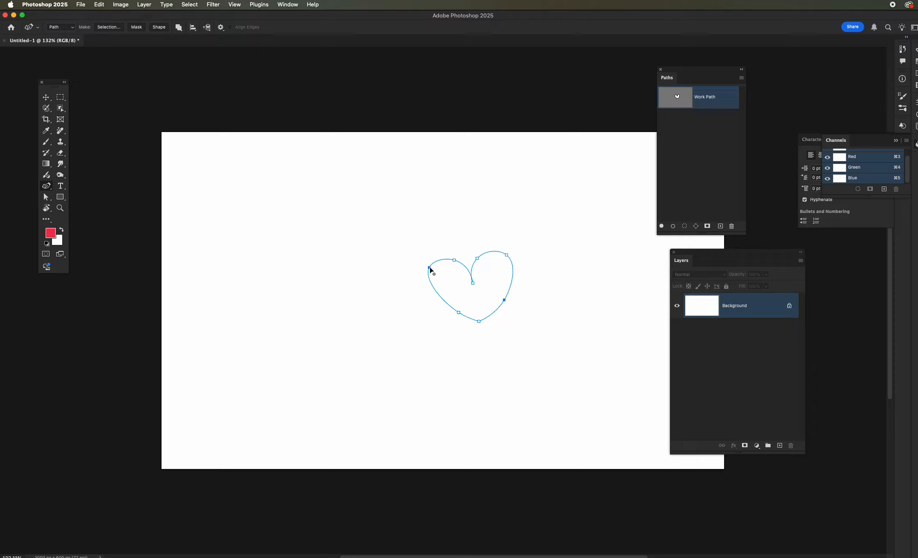
{"action": "left_click_drag", "start_coordinate": [429, 268], "coordinate": [434, 276]}
{"action": "mouse_move", "coordinate": [506, 255]}
{"action": "left_mouse_down"}
{"action": "mouse_move", "coordinate": [473, 278]}
{"action": "mouse_move", "coordinate": [480, 256]}
{"action": "mouse_move", "coordinate": [508, 260]}
{"action": "left_mouse_up"}
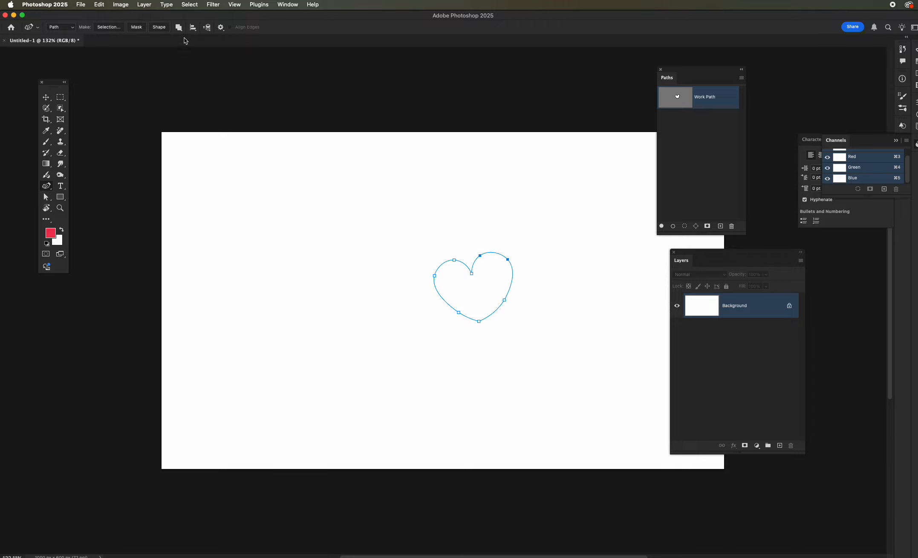
Step: Convert the heart path into a red shape layer and shift the Layers panel slightly
{"action": "left_click", "coordinate": [158, 28]}
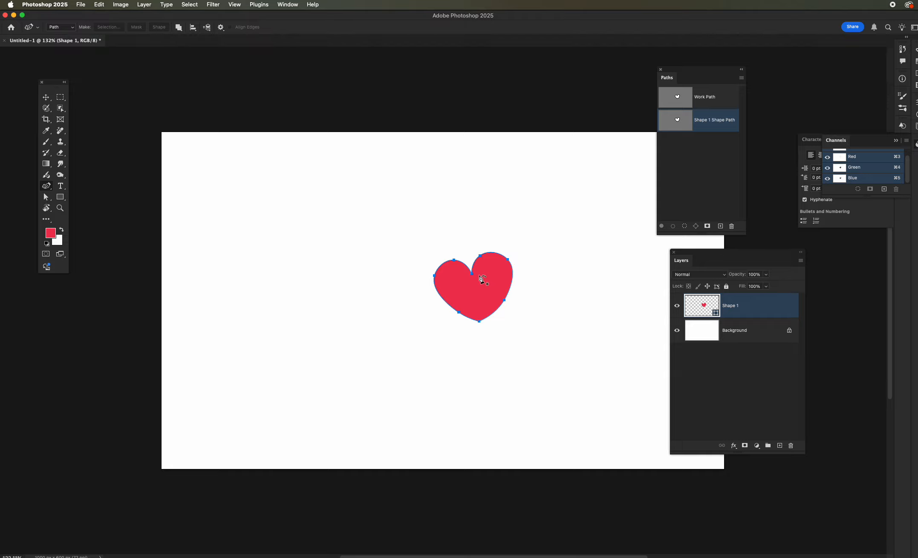
{"action": "left_click_drag", "start_coordinate": [685, 264], "coordinate": [654, 266]}
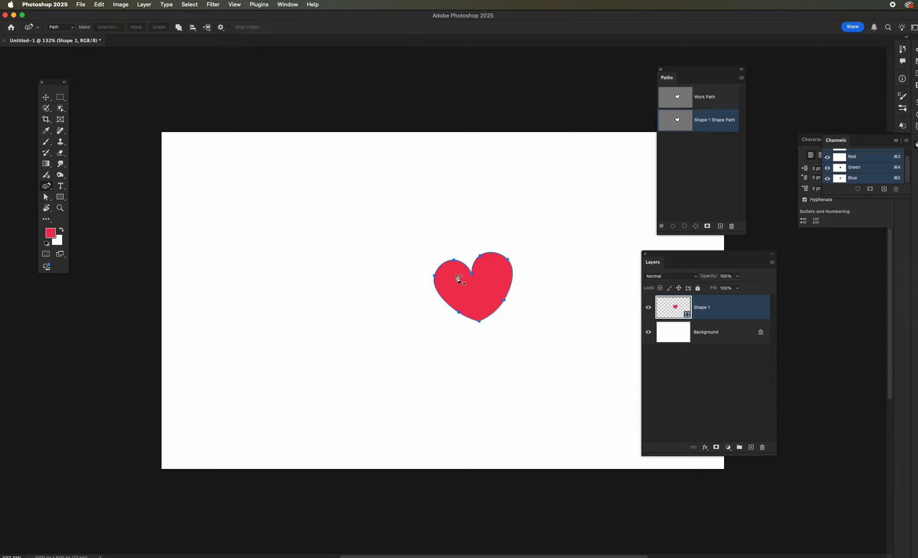
Step: Adjust the heart shape's anchor points to raise and round the right lobe and pull the bottom tip down and right
{"action": "left_click_drag", "start_coordinate": [454, 259], "coordinate": [502, 263]}
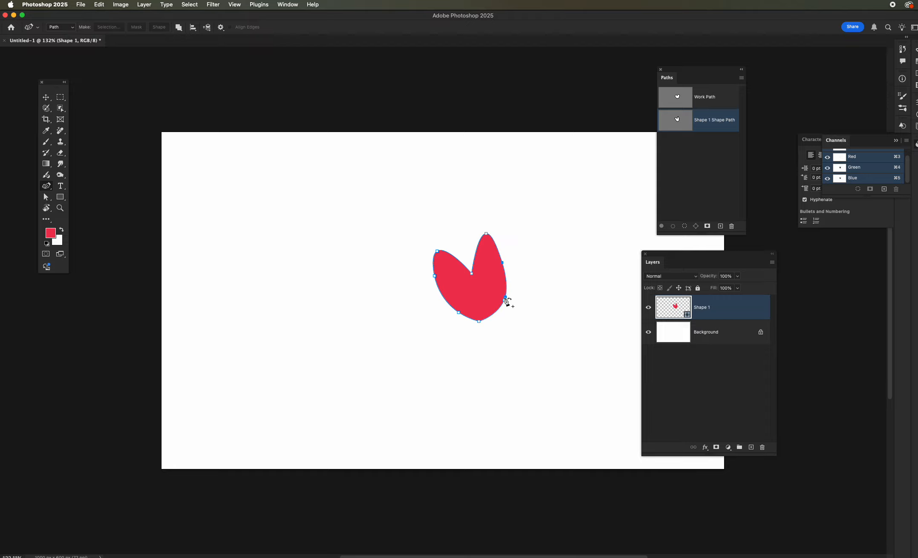
{"action": "left_click_drag", "start_coordinate": [504, 300], "coordinate": [460, 310]}
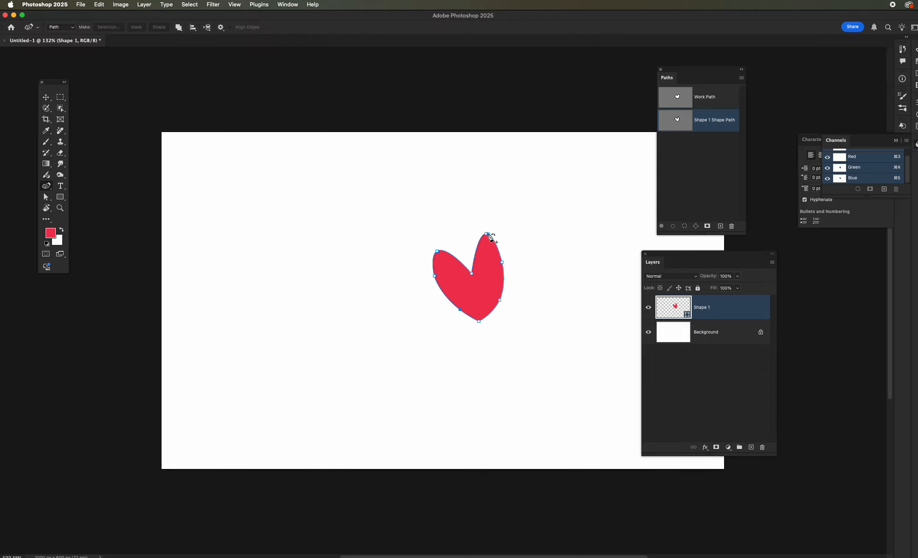
{"action": "left_click_drag", "start_coordinate": [486, 234], "coordinate": [487, 243]}
{"action": "left_click_drag", "start_coordinate": [437, 251], "coordinate": [434, 286]}
{"action": "left_click_drag", "start_coordinate": [503, 264], "coordinate": [513, 264]}
{"action": "left_click_drag", "start_coordinate": [498, 303], "coordinate": [499, 302]}
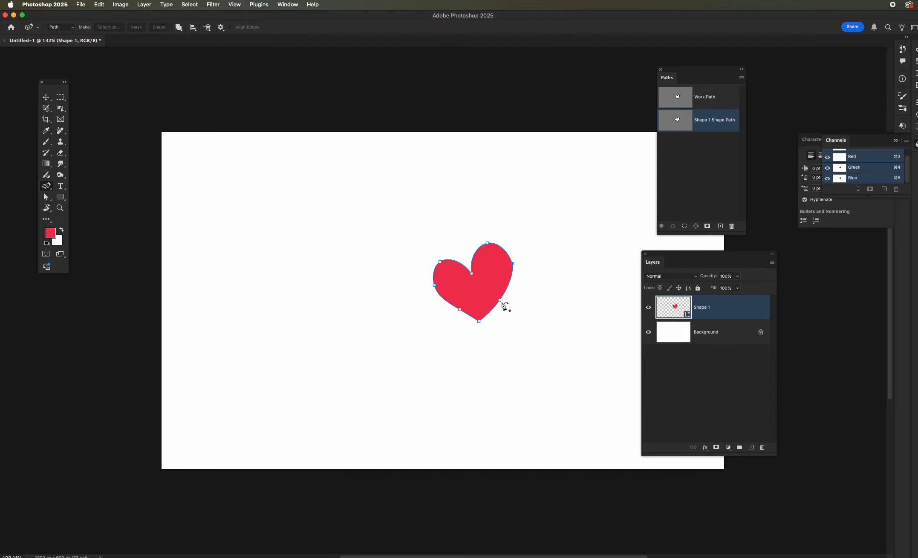
{"action": "double_click", "coordinate": [497, 299]}
{"action": "left_click_drag", "start_coordinate": [480, 323], "coordinate": [488, 328]}
Step: Draw a small round path inside the heart's right lobe, cut it out with Subtract Front Shape, and check the hole against the Background layer
{"action": "left_click", "coordinate": [488, 273]}
{"action": "left_click", "coordinate": [499, 278]}
{"action": "left_click", "coordinate": [493, 257]}
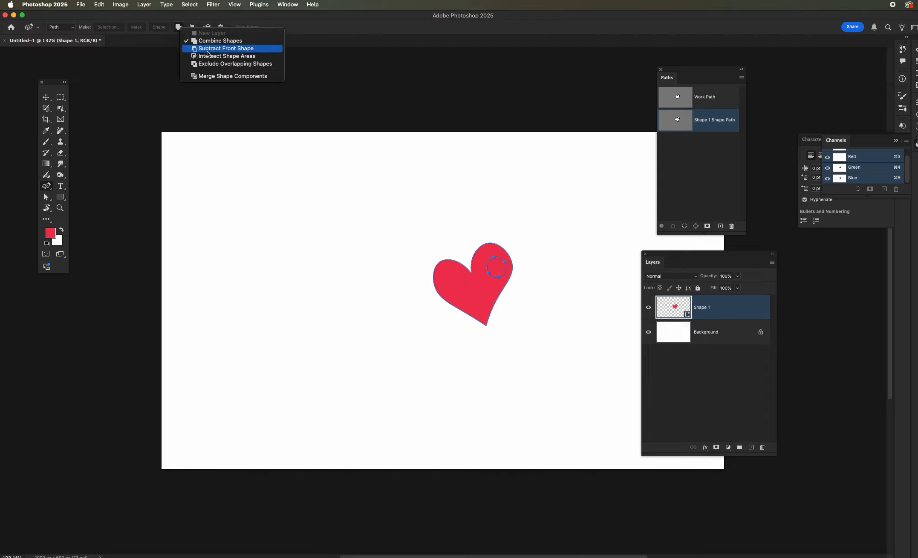
{"action": "left_click", "coordinate": [207, 49]}
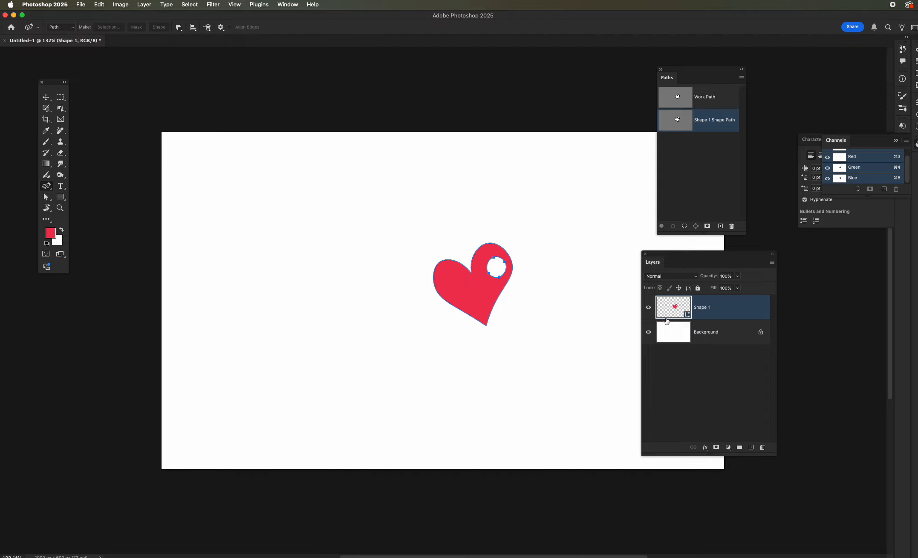
{"action": "left_click", "coordinate": [647, 333]}
{"action": "left_click", "coordinate": [647, 333]}
Step: Recolour the heart shape layer from red to a medium blue and return to the Curvature Pen Tool
{"action": "double_click", "coordinate": [666, 316]}
{"action": "left_click", "coordinate": [574, 284]}
{"action": "left_click", "coordinate": [661, 328]}
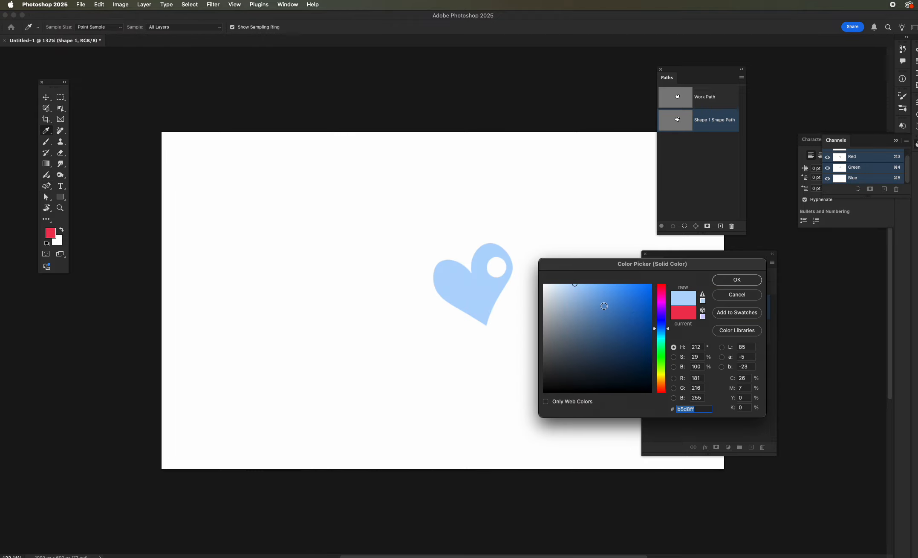
{"action": "left_click", "coordinate": [603, 306]}
{"action": "key", "text": "Return"}
{"action": "key", "text": "p"}
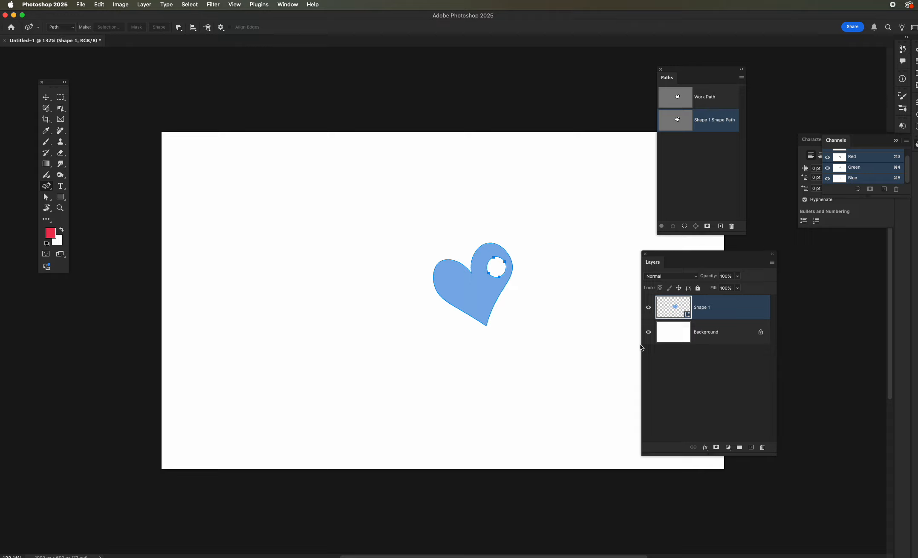
Step: Draw two circles above the heart with the Ellipse Tool, the upper one smaller, and cut a small circle out of each, about 8 px wide in the upper one
{"action": "left_click_drag", "start_coordinate": [60, 197], "coordinate": [90, 201]}
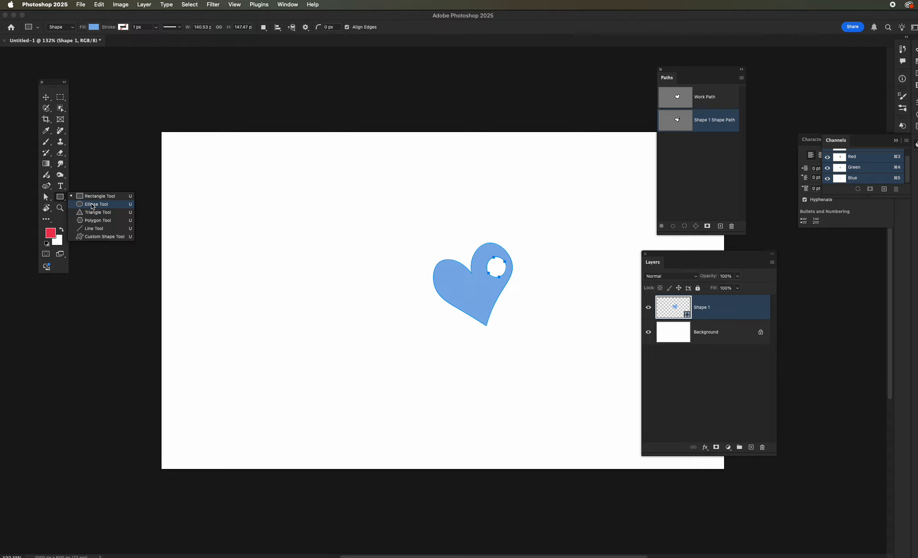
{"action": "left_click", "coordinate": [93, 205]}
{"action": "scroll", "coordinate": [528, 291], "scroll_direction": "up", "scroll_amount": 5}
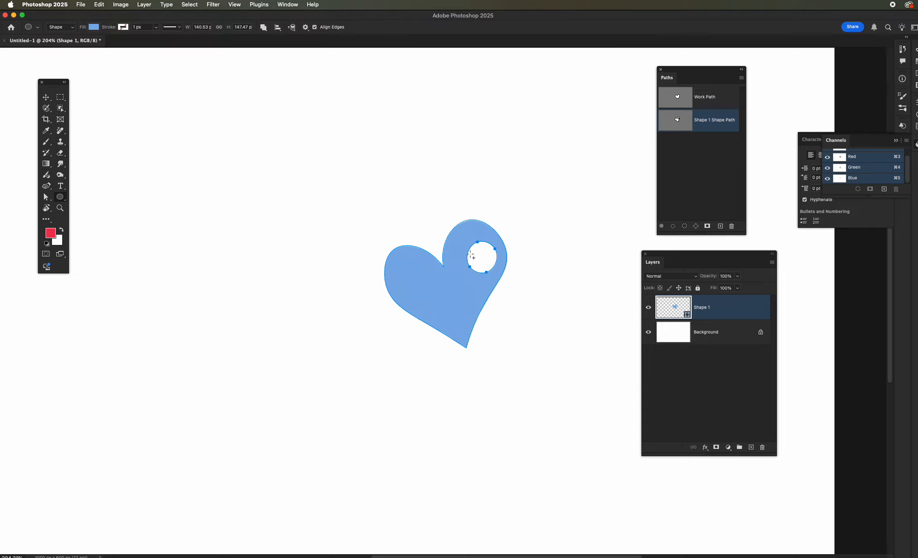
{"action": "left_click_drag", "start_coordinate": [470, 175], "coordinate": [506, 209]}
{"action": "left_click_drag", "start_coordinate": [499, 142], "coordinate": [546, 185]}
{"action": "key", "text": "alt"}
{"action": "scroll", "coordinate": [515, 151], "scroll_direction": "up", "scroll_amount": 6}
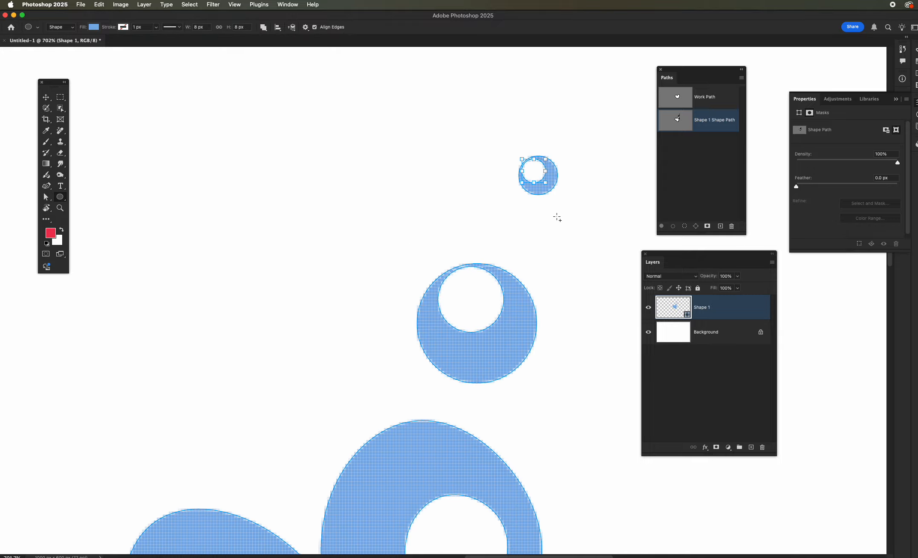
{"action": "scroll", "coordinate": [555, 221], "scroll_direction": "down", "scroll_amount": 8}
{"action": "left_click_drag", "start_coordinate": [497, 231], "coordinate": [498, 232]}
{"action": "left_click_drag", "start_coordinate": [530, 235], "coordinate": [487, 219]}
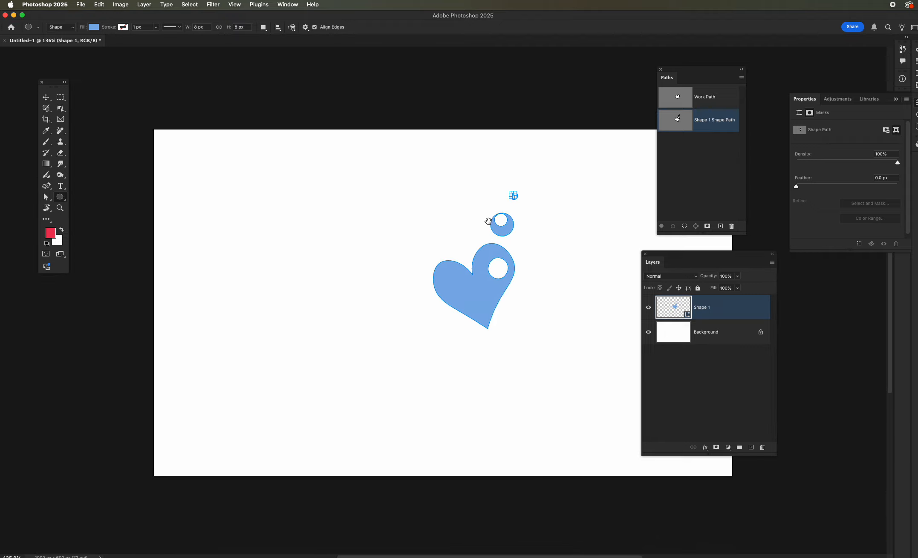
{"action": "key", "text": "Return"}
Step: Shift the Layers panel slightly and move the smallest circle with its cut-out down and left, beside the larger circle
{"action": "mouse_move", "coordinate": [652, 265]}
{"action": "left_mouse_down"}
{"action": "mouse_move", "coordinate": [580, 232]}
{"action": "mouse_move", "coordinate": [665, 257]}
{"action": "left_mouse_up"}
{"action": "left_click", "coordinate": [576, 298]}
{"action": "left_click", "coordinate": [577, 298]}
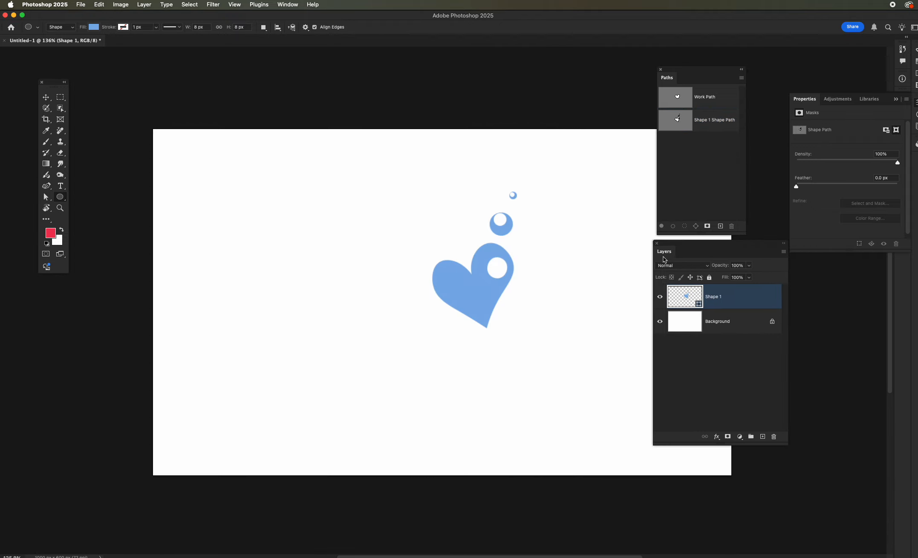
{"action": "left_click_drag", "start_coordinate": [48, 200], "coordinate": [81, 205]}
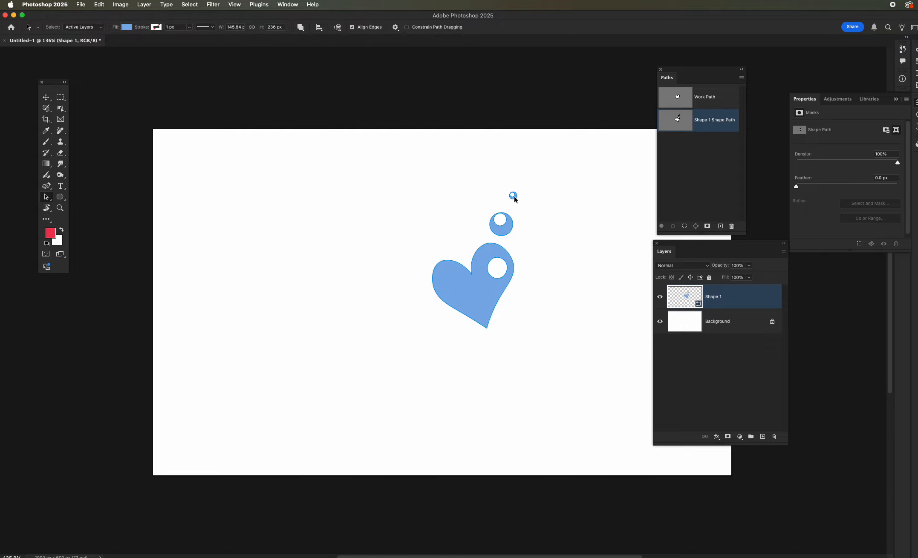
{"action": "left_click_drag", "start_coordinate": [497, 179], "coordinate": [449, 222]}
{"action": "scroll", "coordinate": [514, 198], "scroll_direction": "up", "scroll_amount": 3}
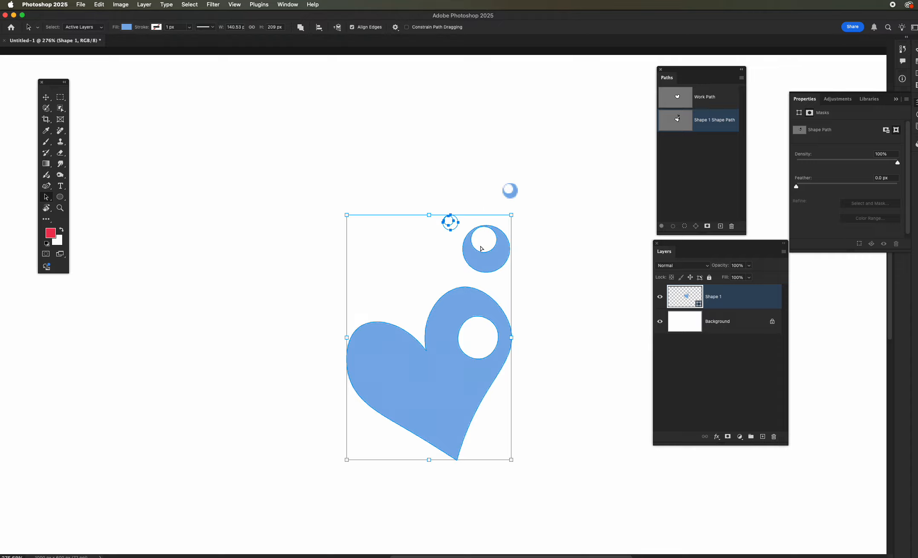
{"action": "left_click_drag", "start_coordinate": [525, 270], "coordinate": [483, 276]}
Step: Select the heart and both circles, scale them up proportionally to about 320 by 476 px, and centre them on the canvas
{"action": "left_click_drag", "start_coordinate": [404, 199], "coordinate": [547, 374]}
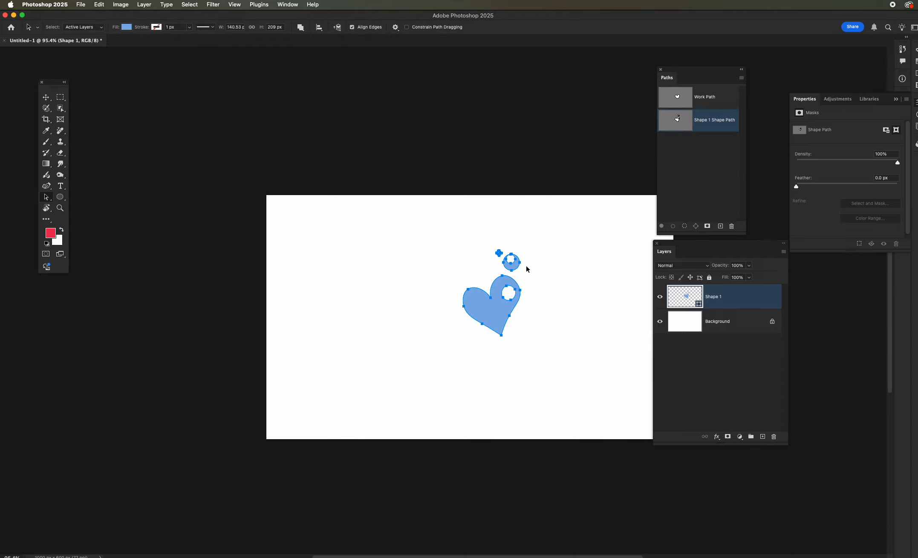
{"action": "key", "text": "super+t"}
{"action": "left_click_drag", "start_coordinate": [522, 252], "coordinate": [547, 209]}
{"action": "left_click_drag", "start_coordinate": [524, 274], "coordinate": [487, 288]}
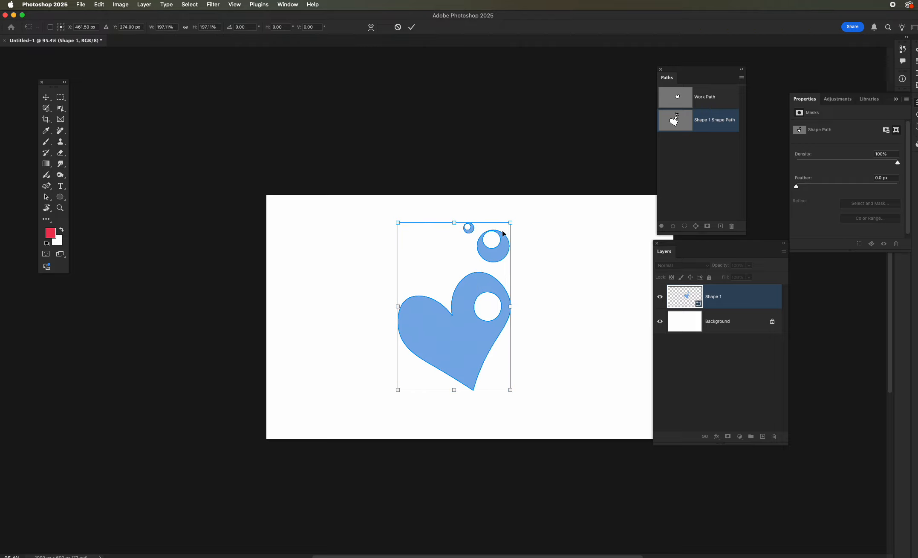
{"action": "left_click_drag", "start_coordinate": [508, 221], "coordinate": [522, 201]}
{"action": "key", "text": "Return"}
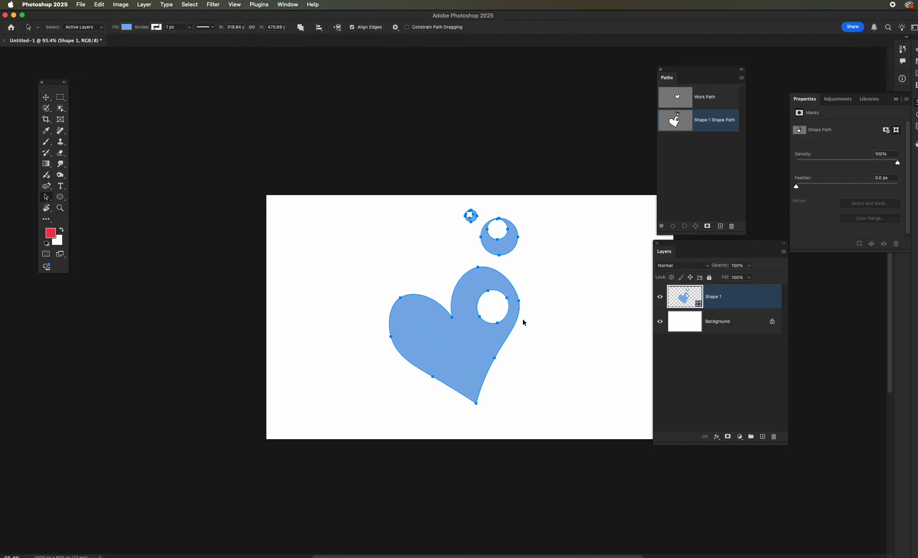
Step: Duplicate the heart with its hole, shrink and rotate the copy, and place it at the original heart's lower right
{"action": "left_click", "coordinate": [465, 352]}
{"action": "left_click_drag", "start_coordinate": [493, 350], "coordinate": [600, 344]}
{"action": "key", "text": "super+t"}
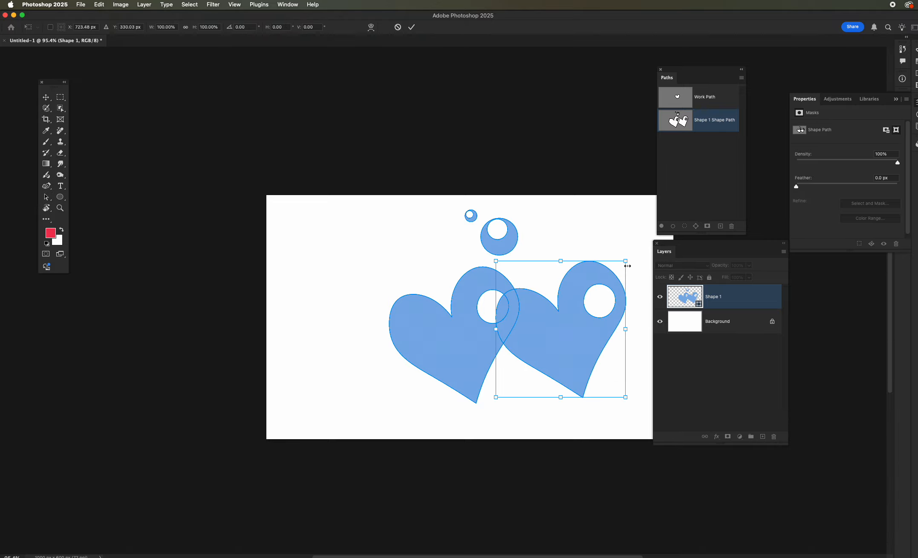
{"action": "left_click_drag", "start_coordinate": [625, 262], "coordinate": [613, 388]}
{"action": "left_click_drag", "start_coordinate": [549, 374], "coordinate": [537, 388]}
{"action": "key", "text": "Return"}
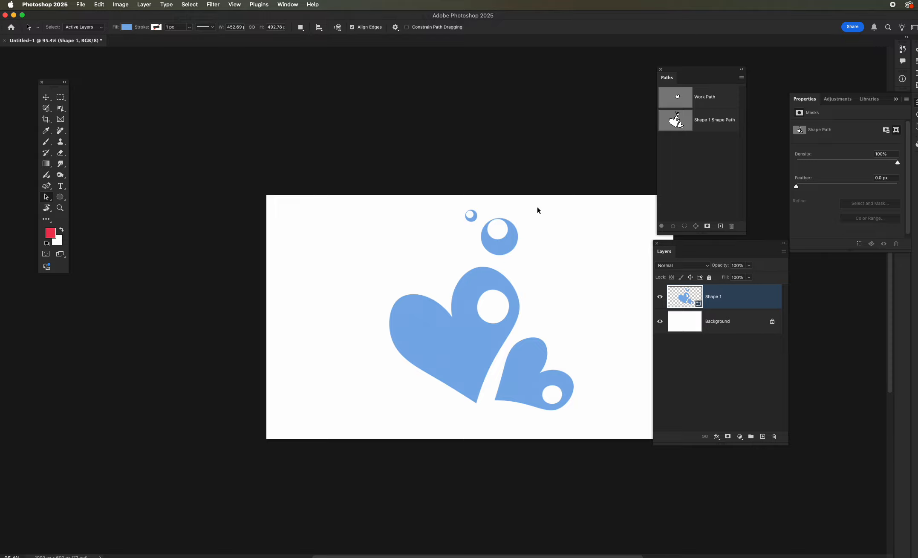
{"action": "left_click_drag", "start_coordinate": [553, 273], "coordinate": [573, 285]}
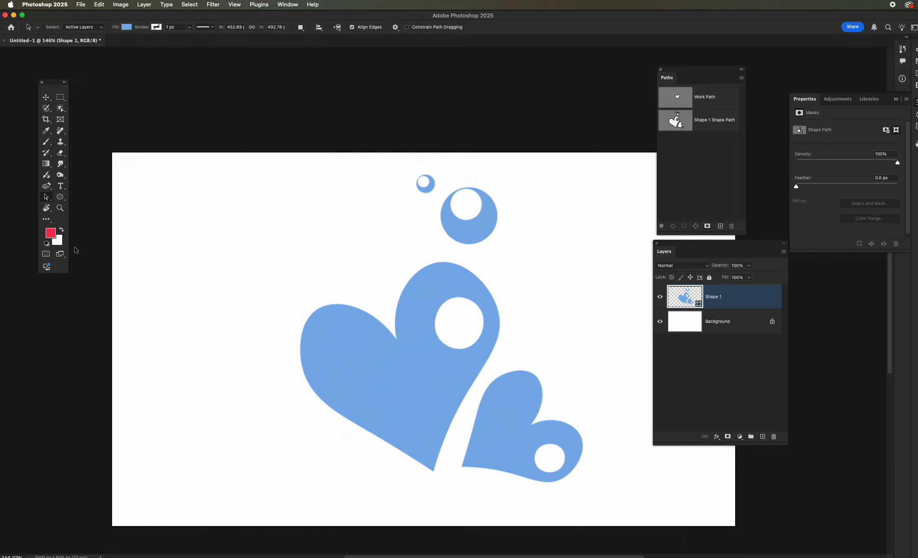
Step: Choose the Curvature Pen Tool and delete the Shape 1 layer and the leftover Work Path to clear the document
{"action": "left_click", "coordinate": [46, 188]}
{"action": "right_click", "coordinate": [47, 190]}
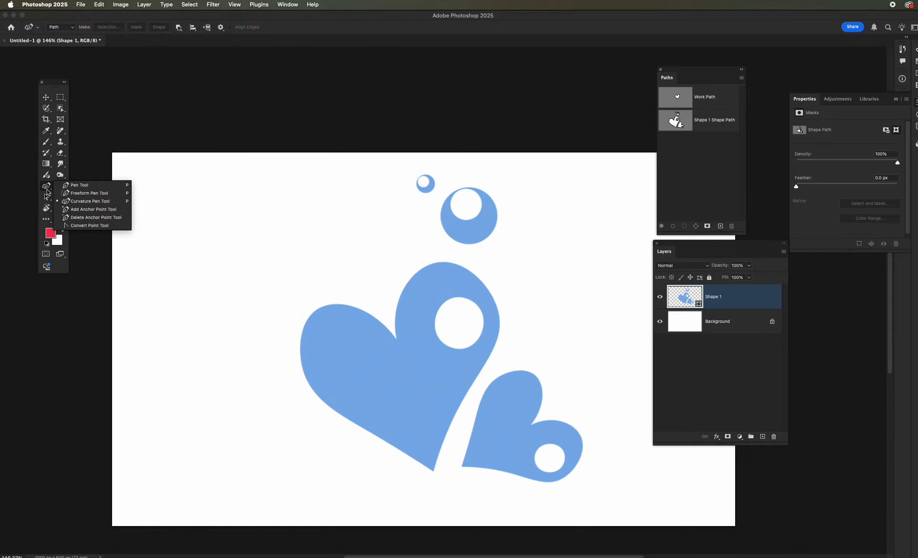
{"action": "left_click", "coordinate": [83, 201]}
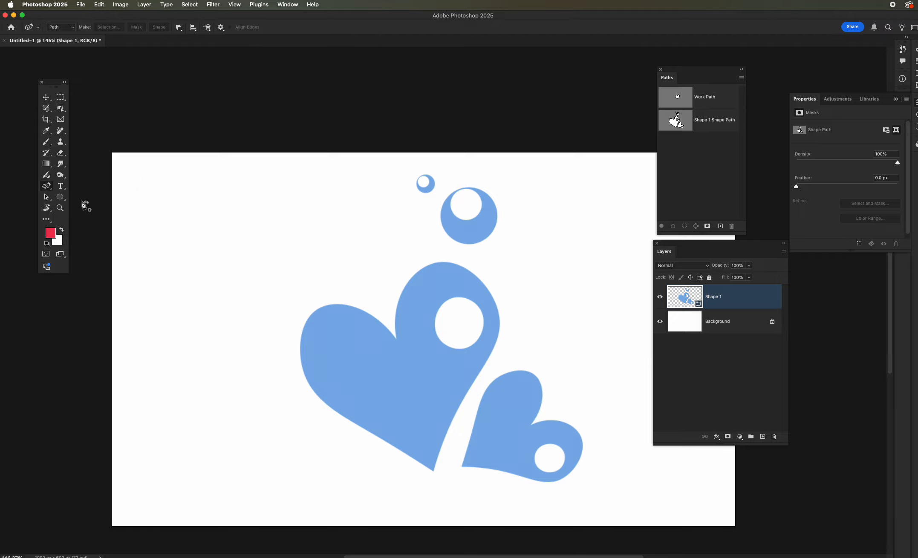
{"action": "left_click_drag", "start_coordinate": [719, 299], "coordinate": [774, 436]}
{"action": "left_click_drag", "start_coordinate": [709, 102], "coordinate": [731, 225]}
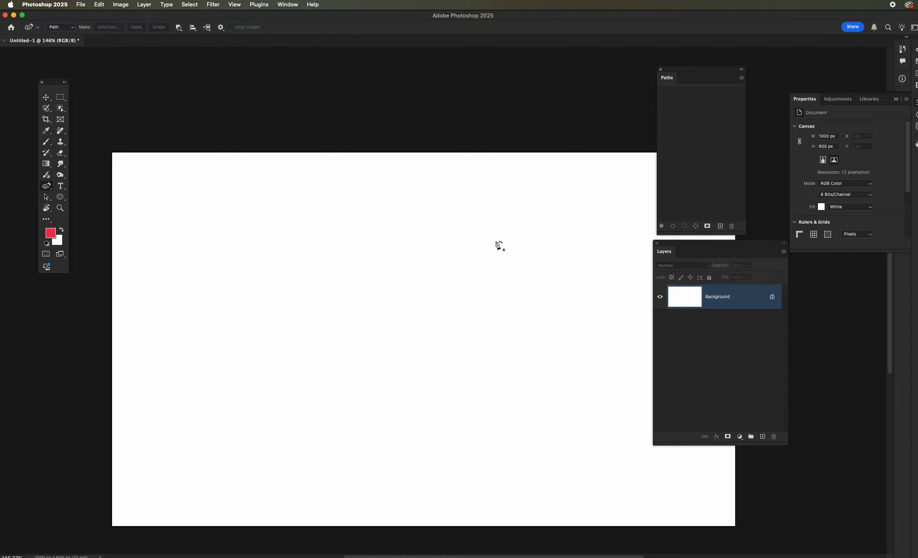
Step: In Path mode, draw a closed two-lobed apple outline with the Curvature Pen Tool, with corner points at the top notch and lower-left dent
{"action": "left_click", "coordinate": [64, 26]}
{"action": "left_click", "coordinate": [61, 27]}
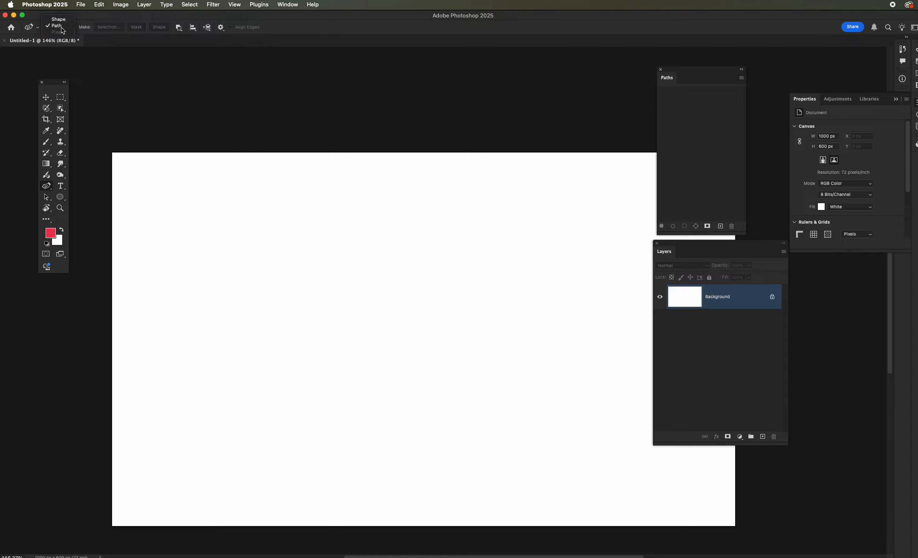
{"action": "left_click", "coordinate": [358, 267]}
{"action": "left_click", "coordinate": [284, 226]}
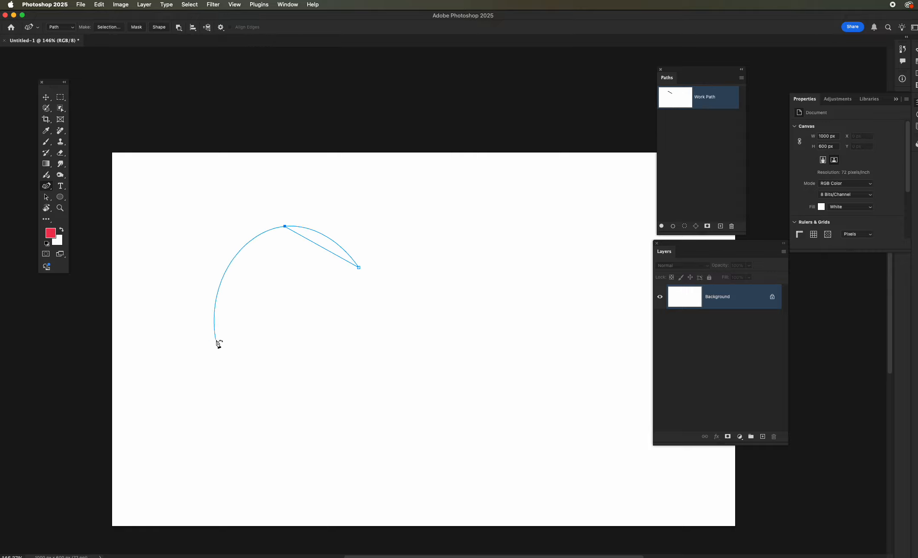
{"action": "left_click", "coordinate": [248, 349]}
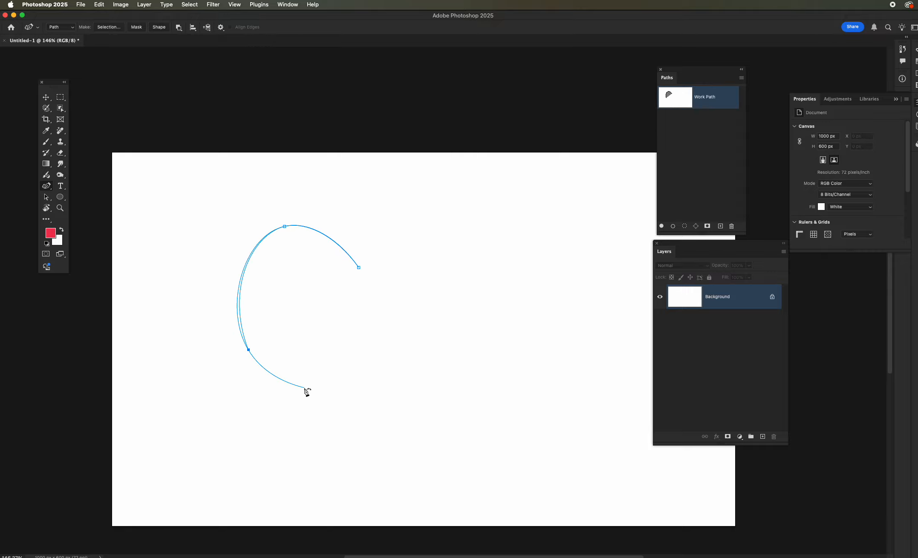
{"action": "left_click", "coordinate": [293, 379]}
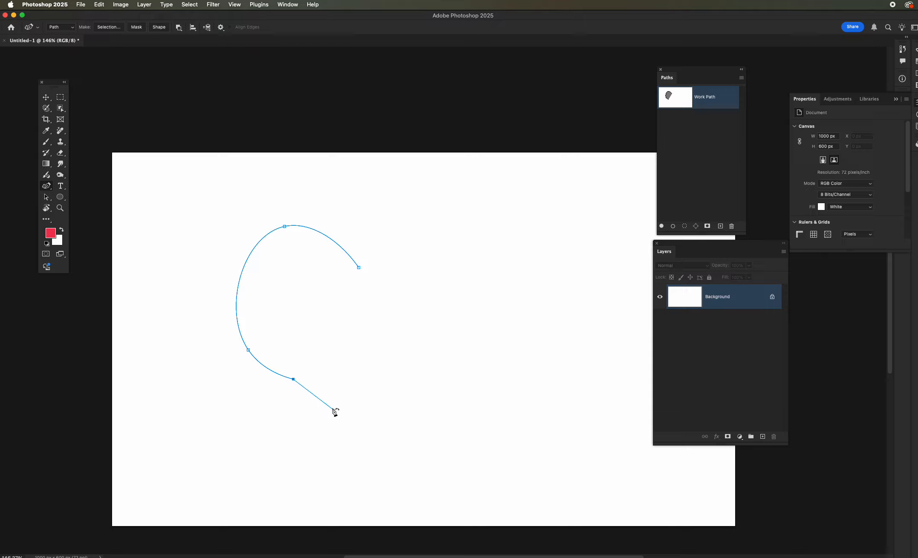
{"action": "left_click", "coordinate": [332, 407]}
{"action": "left_click", "coordinate": [436, 342]}
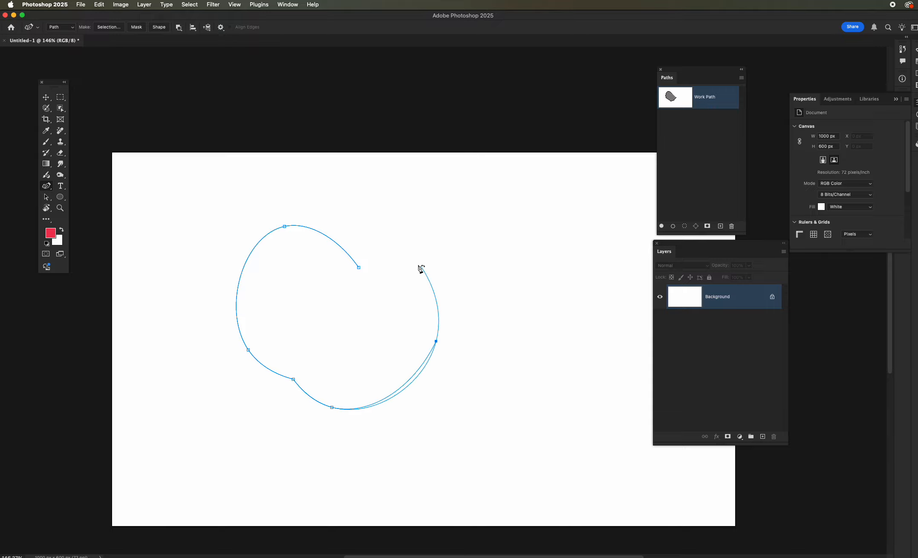
{"action": "left_click", "coordinate": [423, 279]}
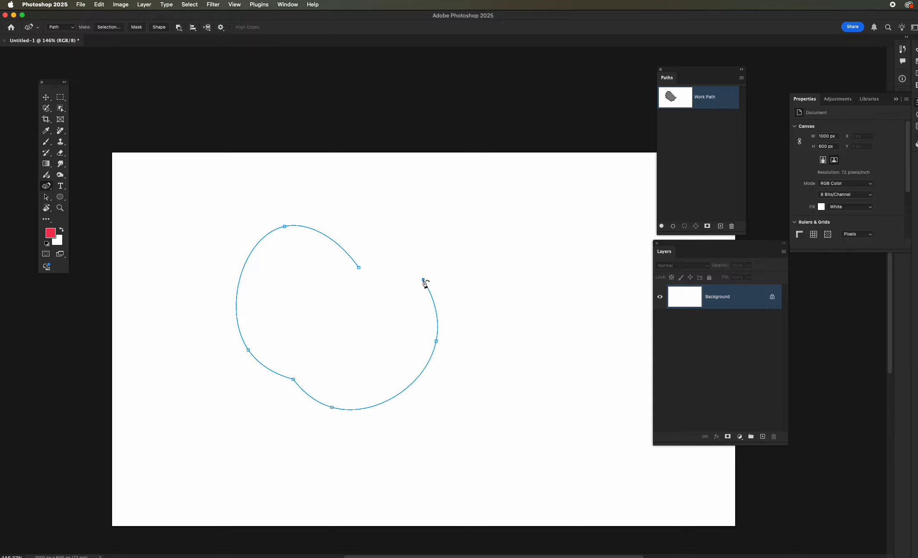
{"action": "left_click", "coordinate": [359, 268]}
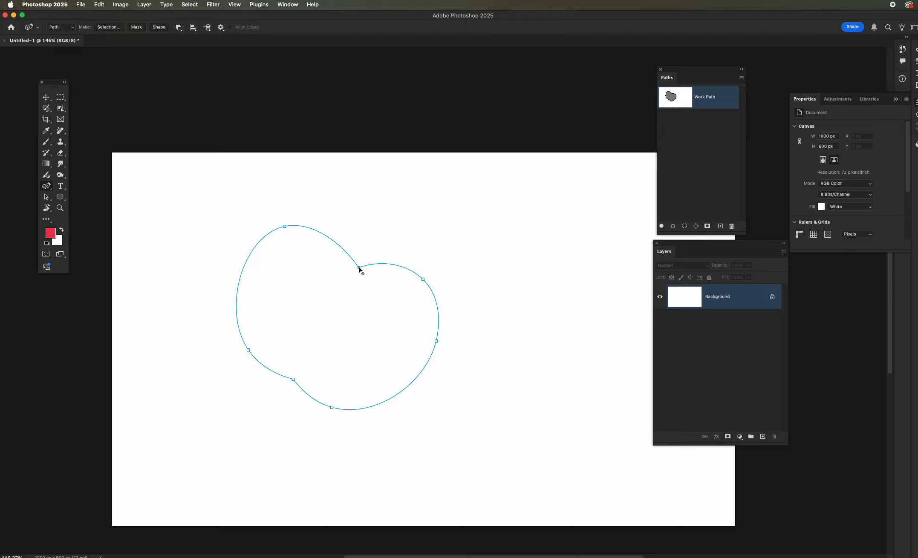
{"action": "left_click_drag", "start_coordinate": [358, 268], "coordinate": [357, 271]}
{"action": "double_click", "coordinate": [353, 262]}
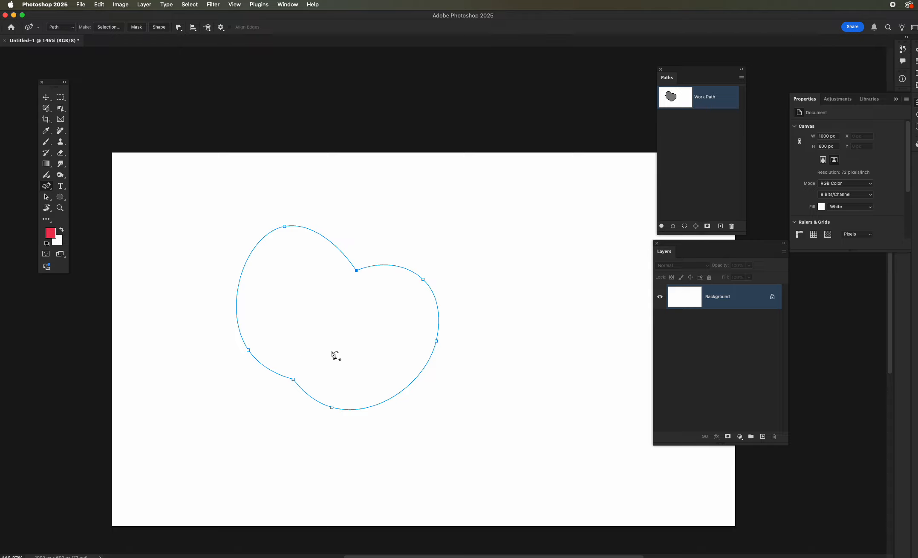
Step: Convert the apple outline into a shape layer set to Combine Shapes and move the left lobe's top point slightly right
{"action": "left_click", "coordinate": [163, 29]}
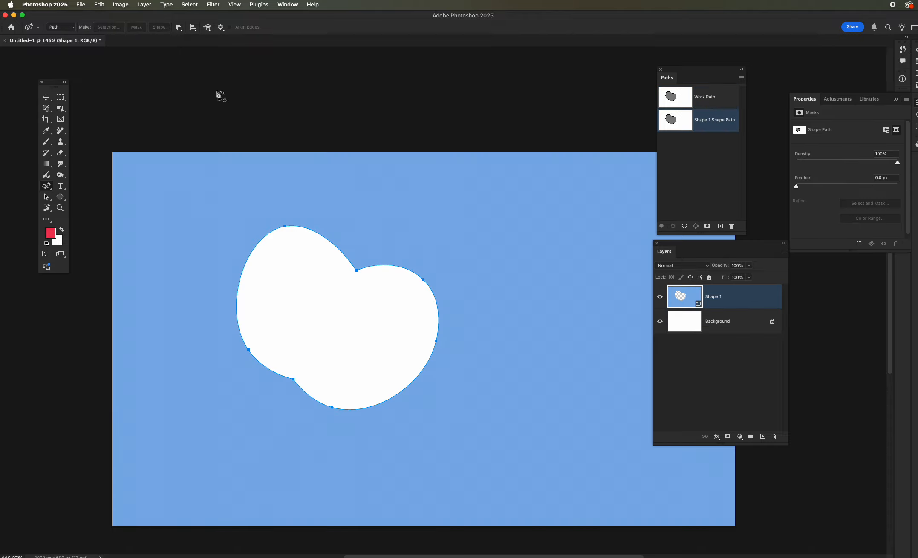
{"action": "left_click", "coordinate": [179, 28]}
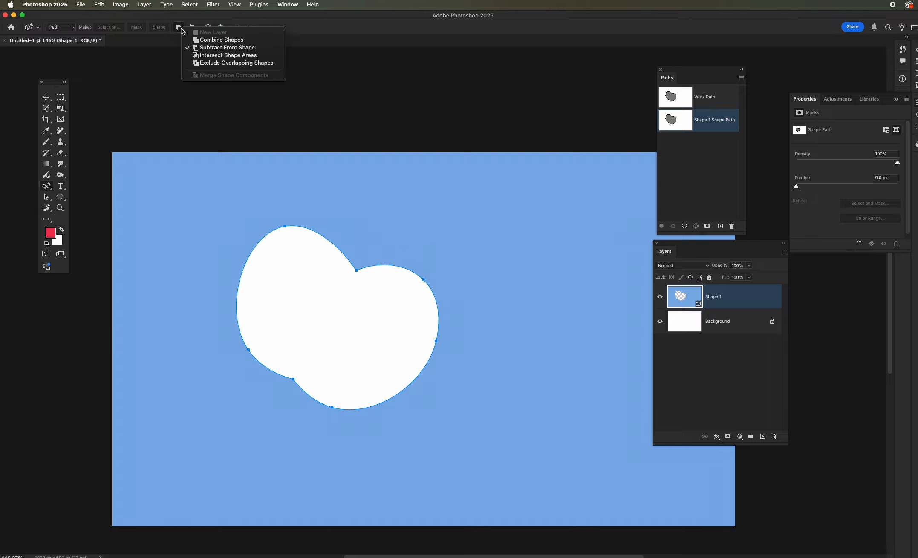
{"action": "left_click", "coordinate": [221, 40]}
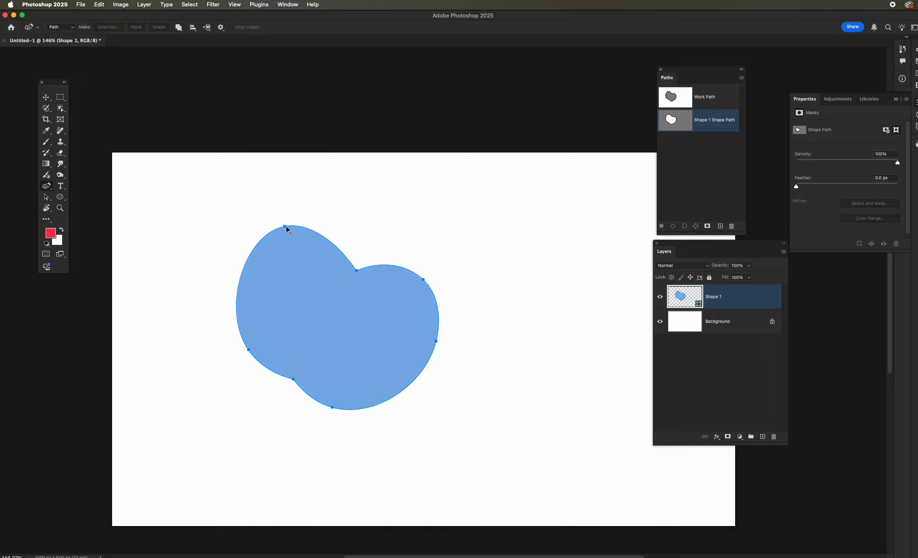
{"action": "left_click_drag", "start_coordinate": [288, 229], "coordinate": [301, 231]}
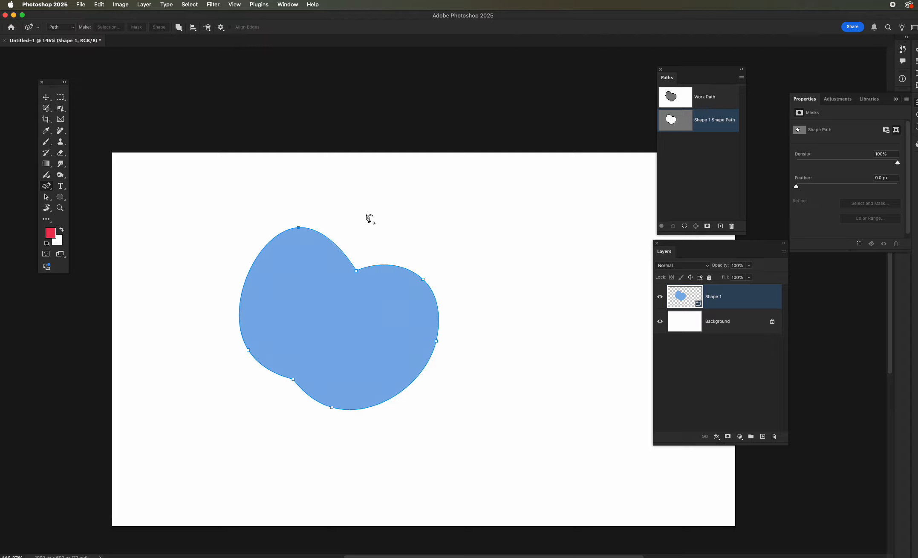
Step: Draw a thin curved stem rising from the apple's top notch and keep it set to Combine Shapes
{"action": "left_click", "coordinate": [352, 277]}
{"action": "left_click_drag", "start_coordinate": [363, 219], "coordinate": [373, 224]}
{"action": "left_click", "coordinate": [374, 224]}
{"action": "left_click", "coordinate": [372, 231]}
{"action": "left_click", "coordinate": [370, 244]}
{"action": "left_click", "coordinate": [352, 277]}
{"action": "left_click", "coordinate": [178, 27]}
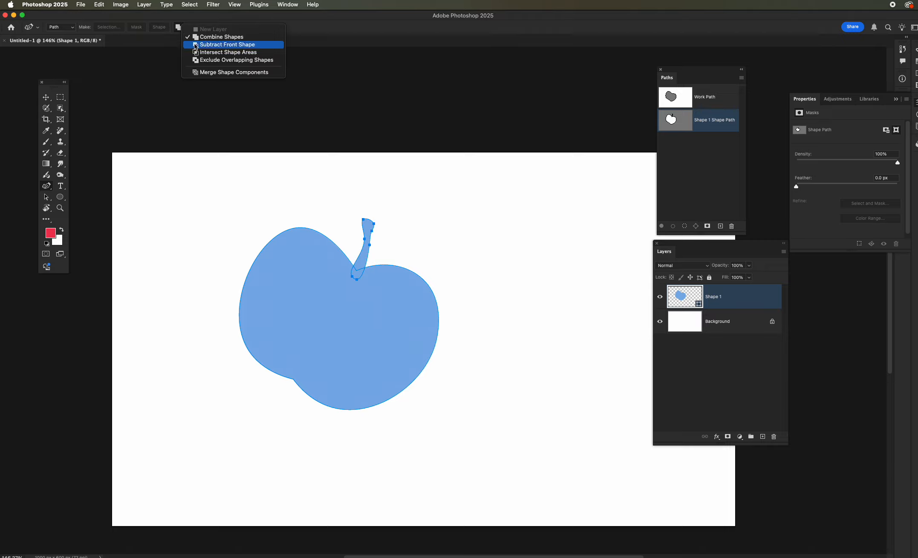
{"action": "left_click", "coordinate": [205, 37]}
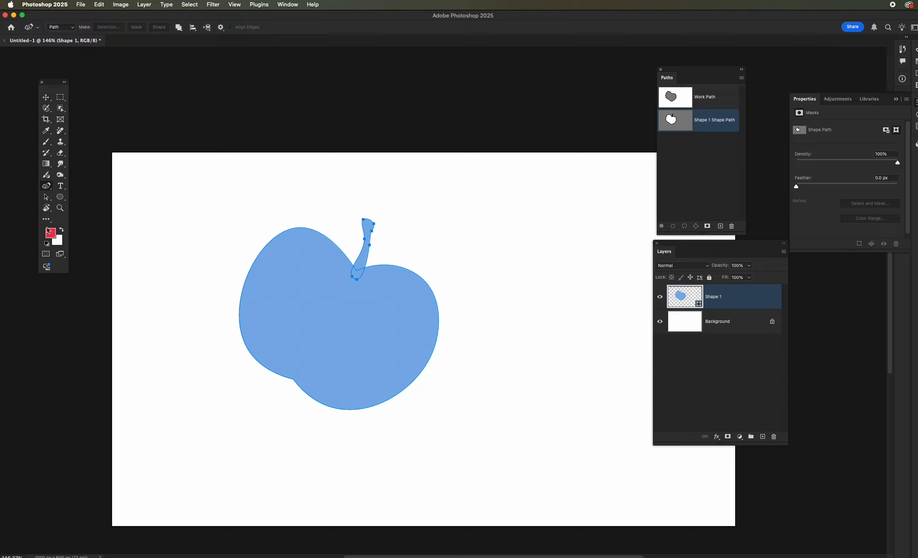
Step: Cut a small oval highlight out of the apple's right lobe with the Ellipse Tool
{"action": "left_click_drag", "start_coordinate": [61, 196], "coordinate": [88, 205]}
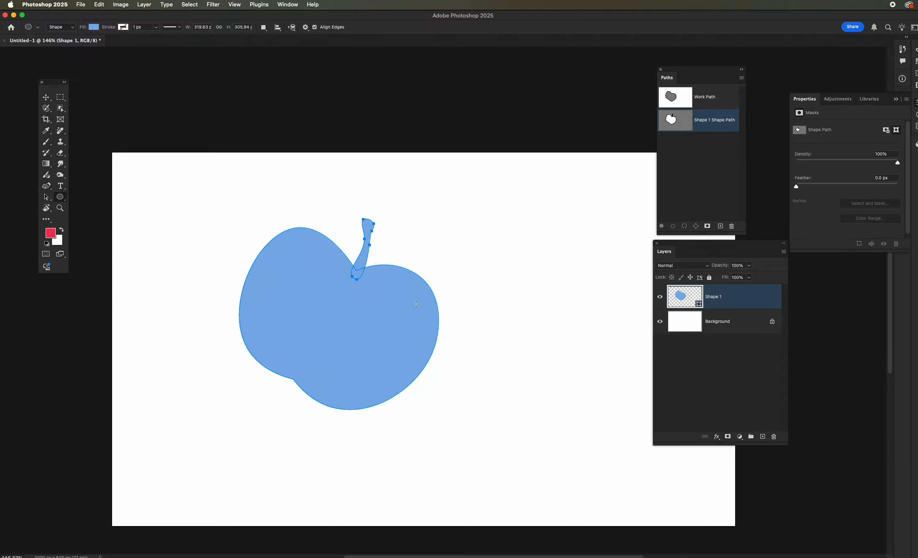
{"action": "left_click_drag", "start_coordinate": [62, 197], "coordinate": [87, 204]}
{"action": "left_click_drag", "start_coordinate": [411, 312], "coordinate": [437, 341]}
Step: Draw a narrow curved band below the oval highlight, following the apple's lower-right edge, with the Curvature Pen Tool
{"action": "left_click_drag", "start_coordinate": [48, 188], "coordinate": [75, 204]}
{"action": "scroll", "coordinate": [471, 339], "scroll_direction": "up", "scroll_amount": 2}
{"action": "scroll", "coordinate": [403, 293], "scroll_direction": "down", "scroll_amount": 3}
{"action": "left_click", "coordinate": [379, 278]}
{"action": "left_click", "coordinate": [363, 317]}
{"action": "left_click", "coordinate": [330, 329]}
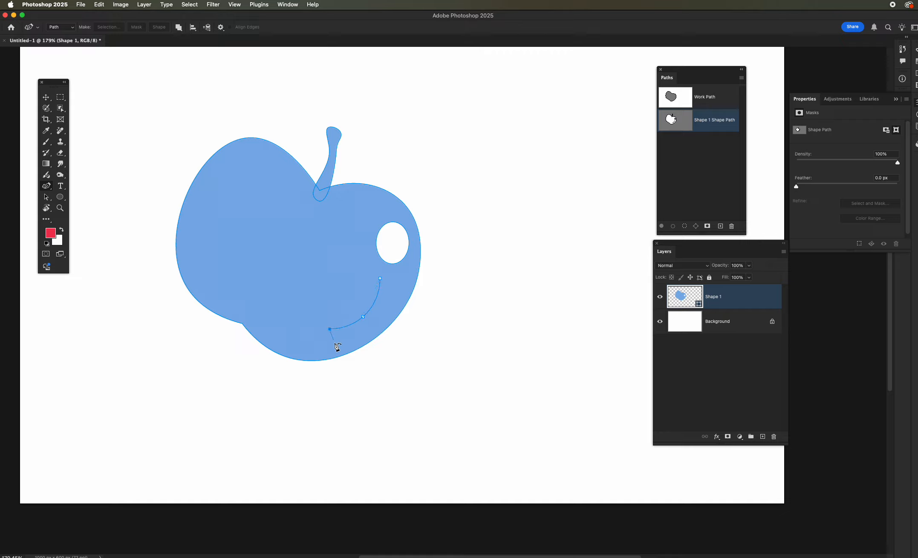
{"action": "left_click", "coordinate": [336, 345]}
{"action": "left_click", "coordinate": [375, 325]}
{"action": "left_click", "coordinate": [394, 286]}
{"action": "left_click", "coordinate": [380, 279]}
{"action": "left_click_drag", "start_coordinate": [395, 286], "coordinate": [399, 290]}
Step: Cut the curved band out of the apple with Subtract Front Shape
{"action": "left_click", "coordinate": [182, 29]}
{"action": "left_click", "coordinate": [204, 51]}
{"action": "key", "text": "super+0"}
{"action": "left_click_drag", "start_coordinate": [362, 186], "coordinate": [355, 188]}
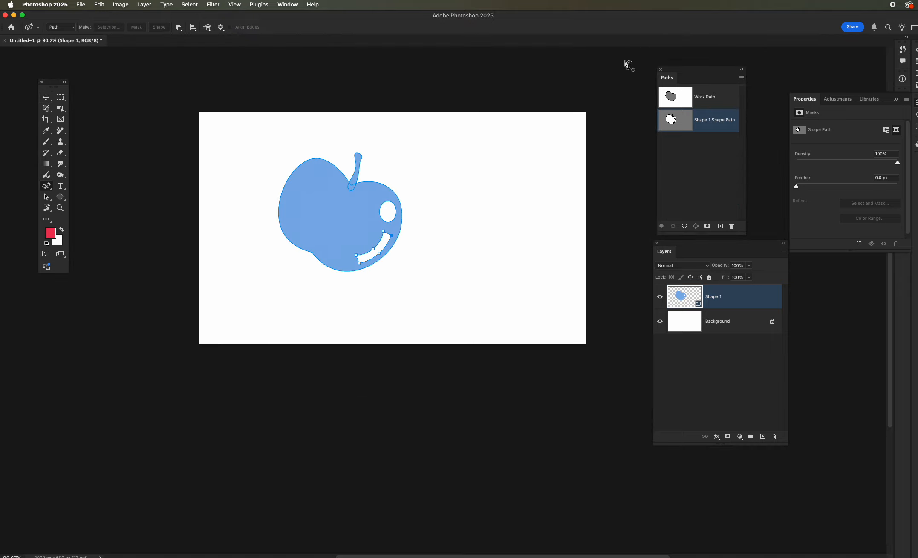
Step: Bring the Paths and Layers panels together over the canvas's right side and toggle the Shape 1 path's selection off and on
{"action": "left_click_drag", "start_coordinate": [668, 79], "coordinate": [580, 79]}
{"action": "left_click", "coordinate": [605, 170]}
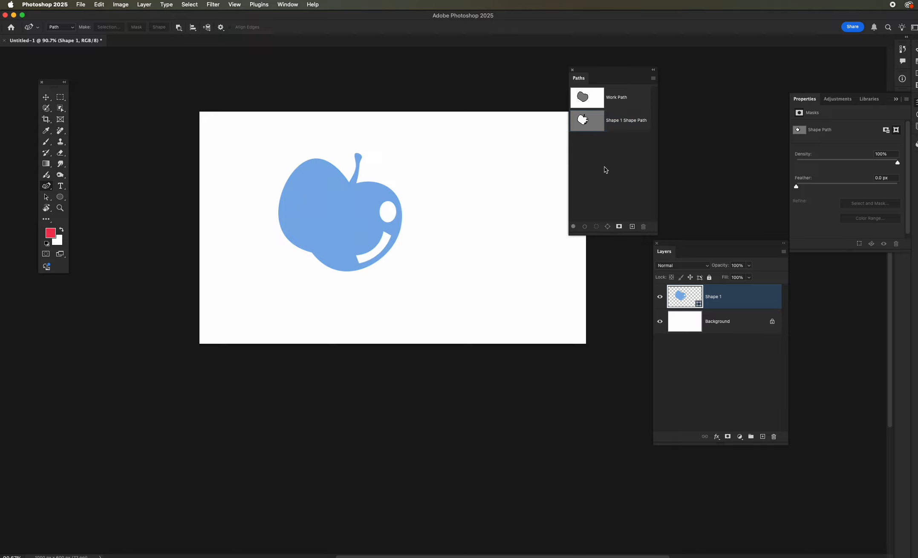
{"action": "left_click_drag", "start_coordinate": [664, 253], "coordinate": [476, 152]}
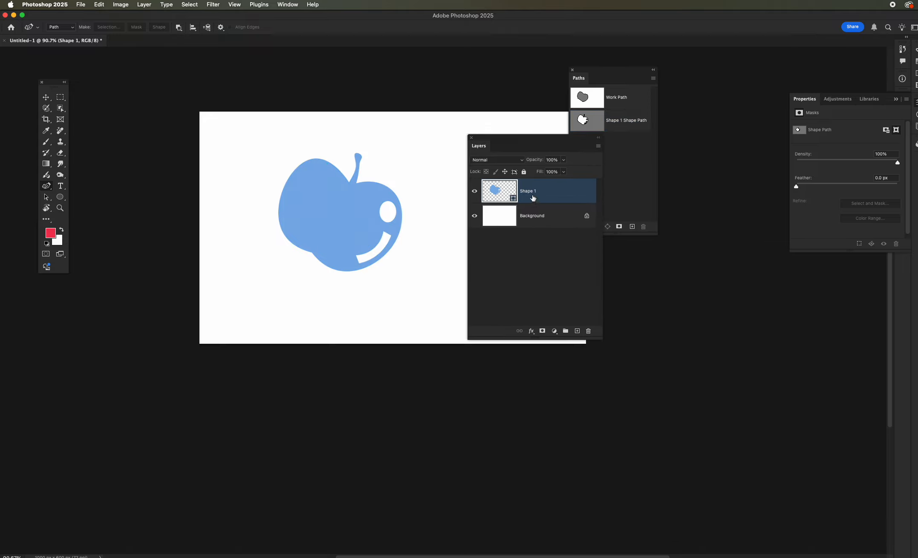
{"action": "left_click", "coordinate": [644, 125]}
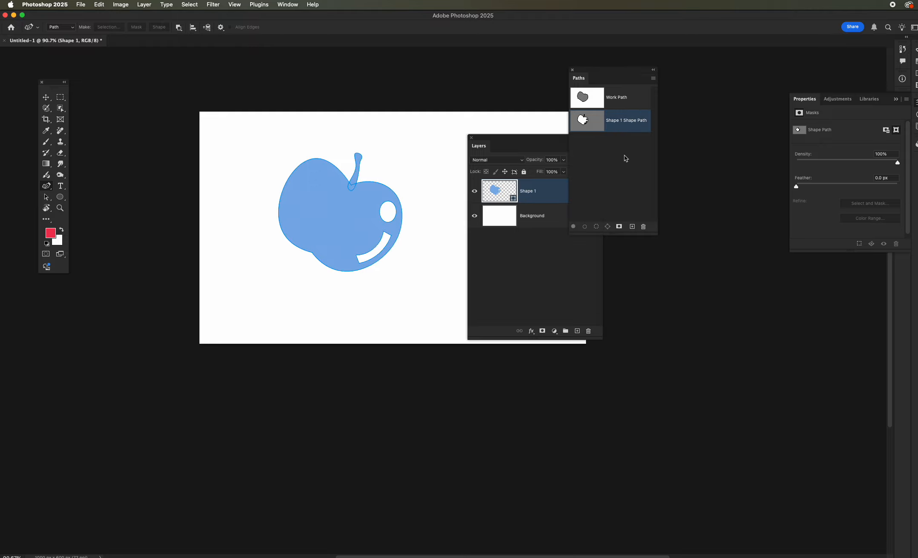
Step: Select the Background layer and delete the leftover Work Path
{"action": "left_click", "coordinate": [542, 218]}
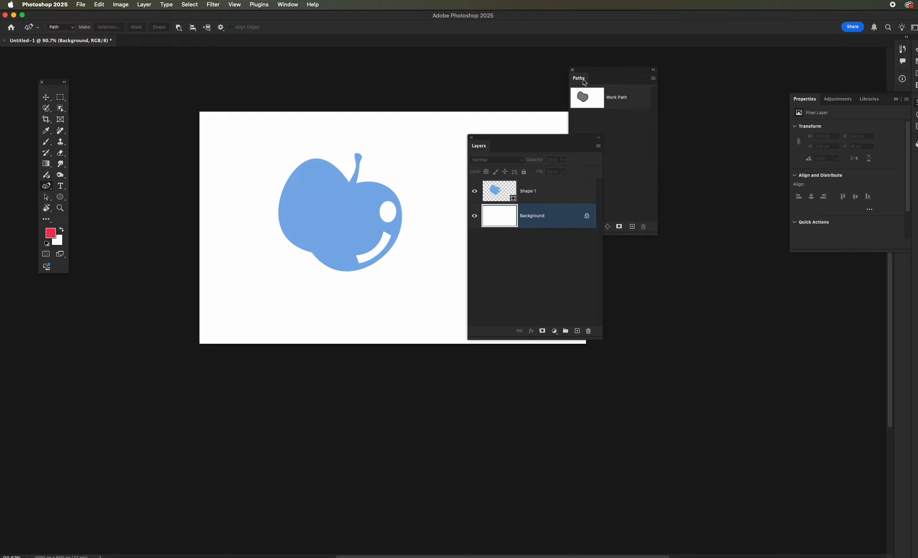
{"action": "left_click_drag", "start_coordinate": [595, 70], "coordinate": [636, 69]}
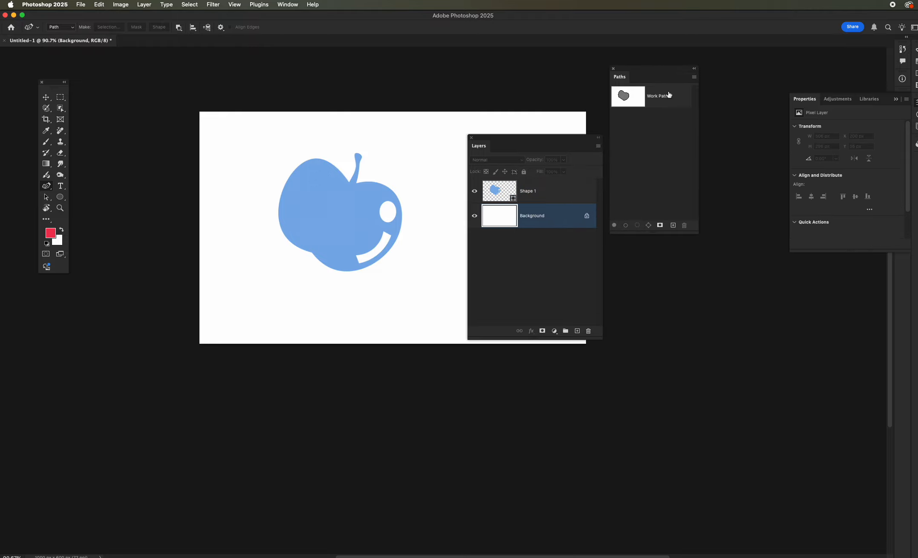
{"action": "left_click_drag", "start_coordinate": [659, 104], "coordinate": [683, 225]}
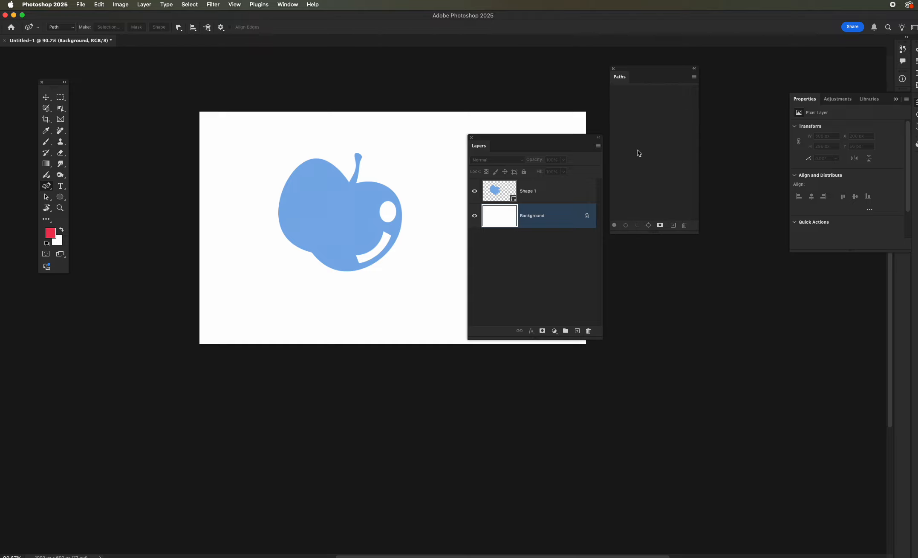
Step: Switch between the Shape 1 and Background layers to compare their listed paths, leaving Shape 1 selected
{"action": "left_click", "coordinate": [543, 193]}
{"action": "left_click_drag", "start_coordinate": [480, 149], "coordinate": [487, 209]}
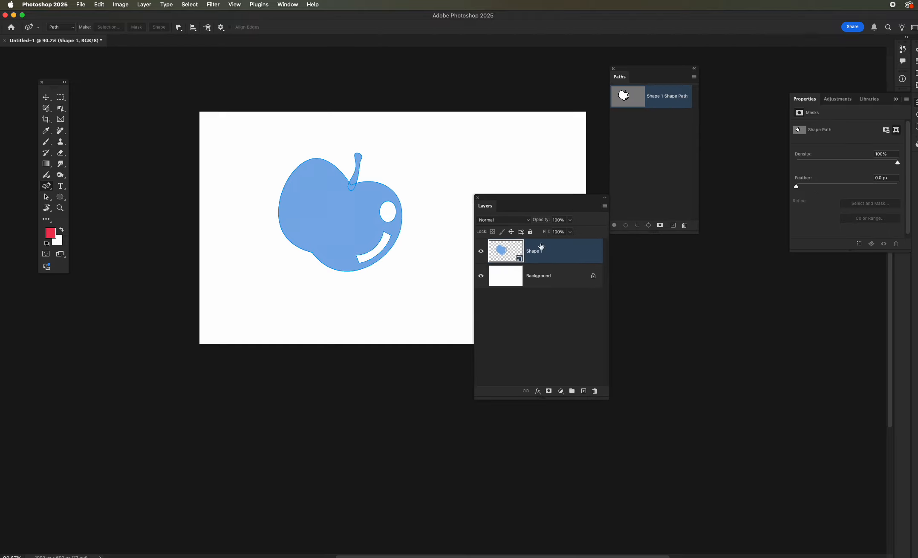
{"action": "left_click", "coordinate": [542, 268]}
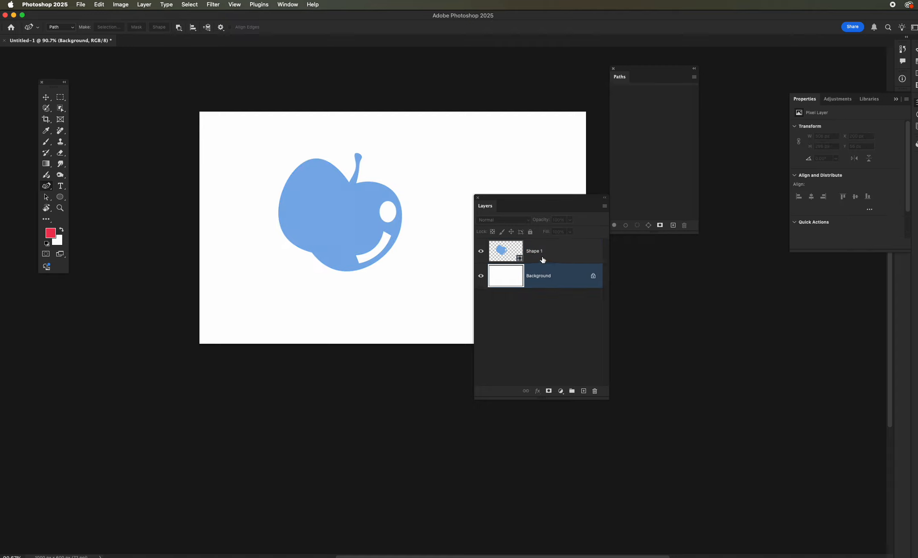
{"action": "left_click", "coordinate": [542, 256]}
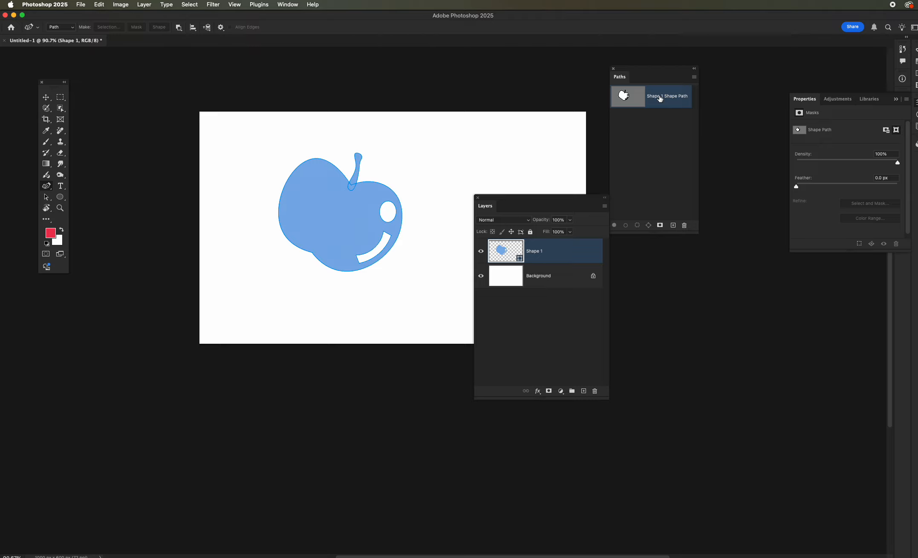
Step: Save the Shape 1 shape path as a separate path named "tk"
{"action": "left_click_drag", "start_coordinate": [631, 84], "coordinate": [639, 89]}
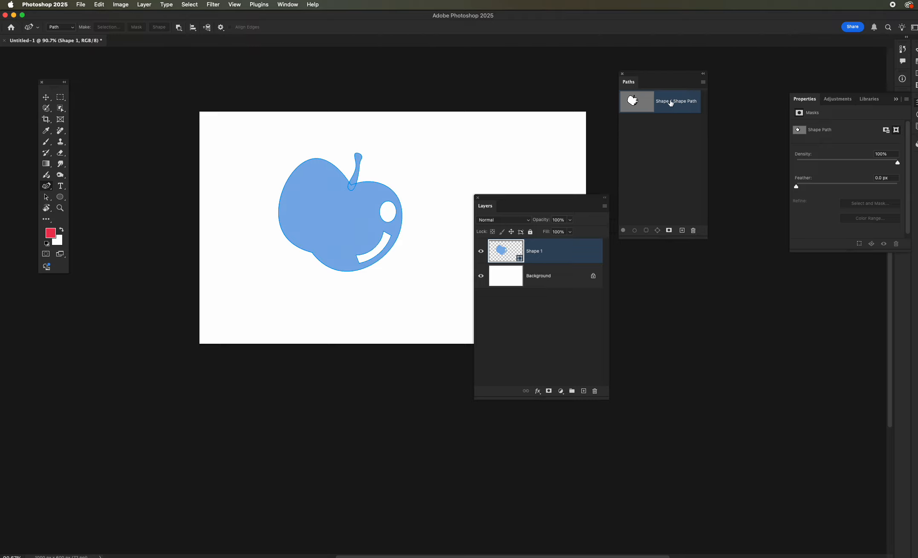
{"action": "double_click", "coordinate": [670, 102]}
{"action": "type", "text": "tk"}
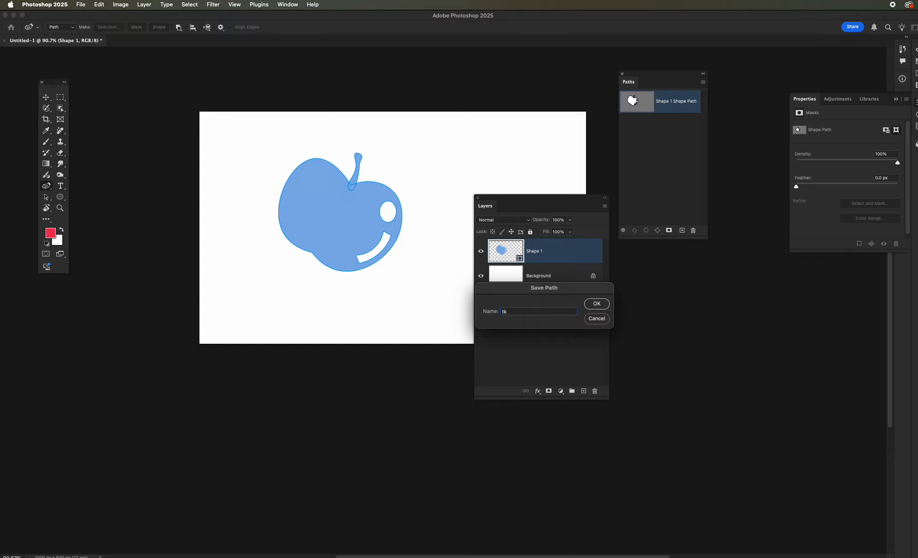